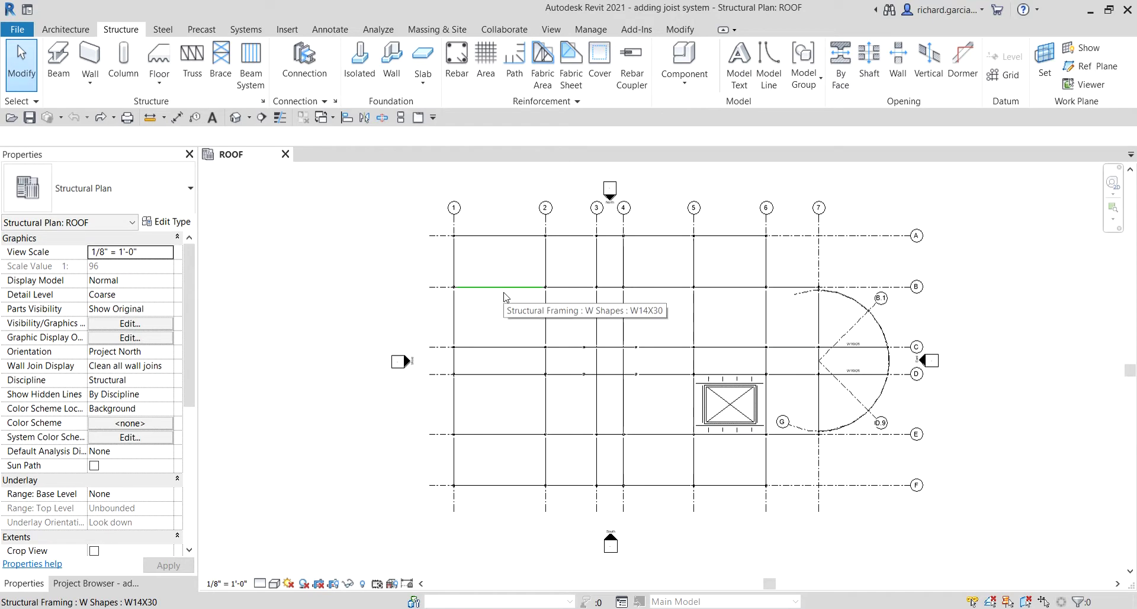
- Tag all untagged structural framing in the ROOF plan with the standard Structural Framing Tag, without leaders
click(331, 31)
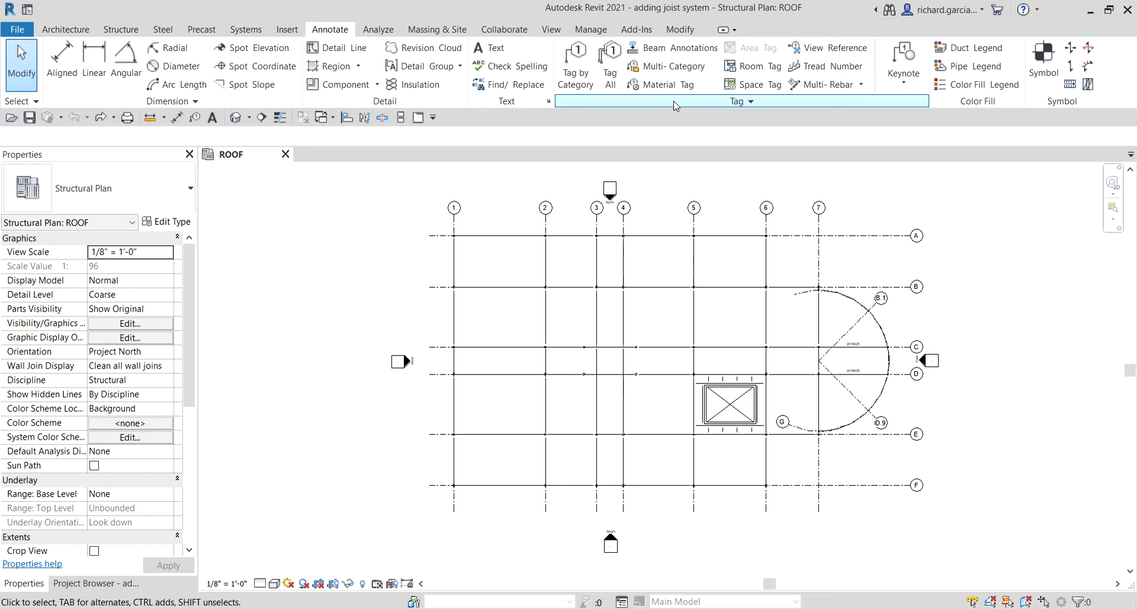
click(608, 62)
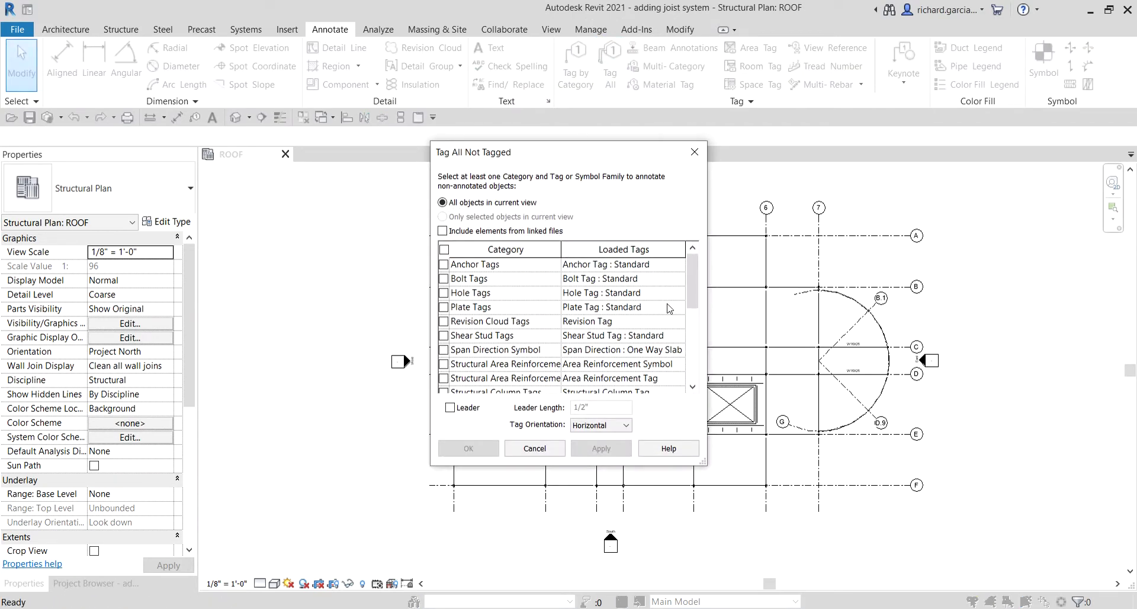
drag(689, 273, 688, 323)
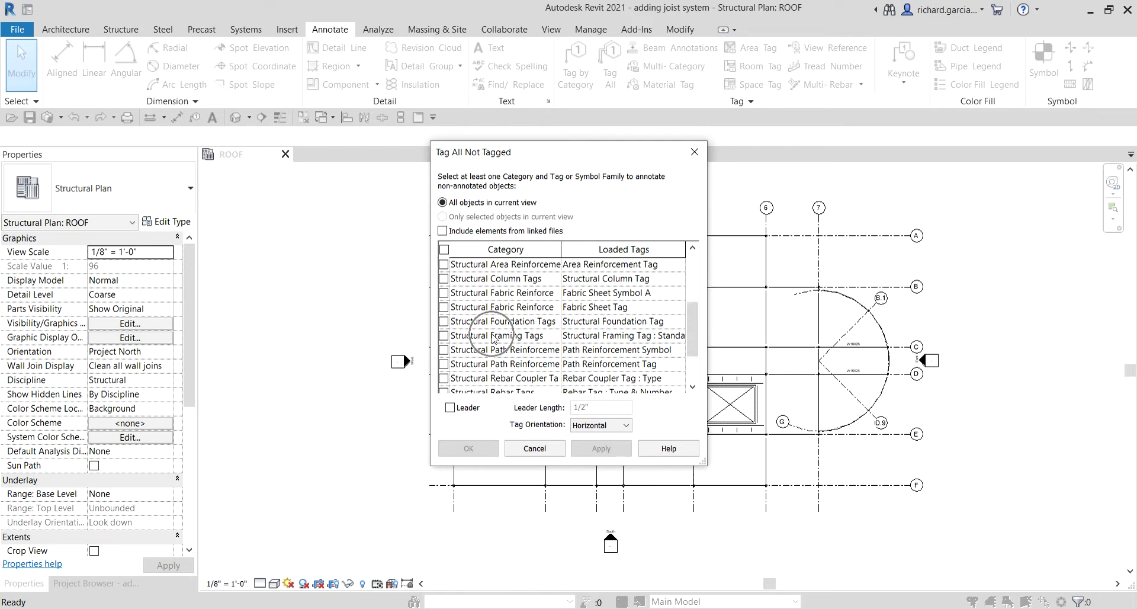
click(443, 336)
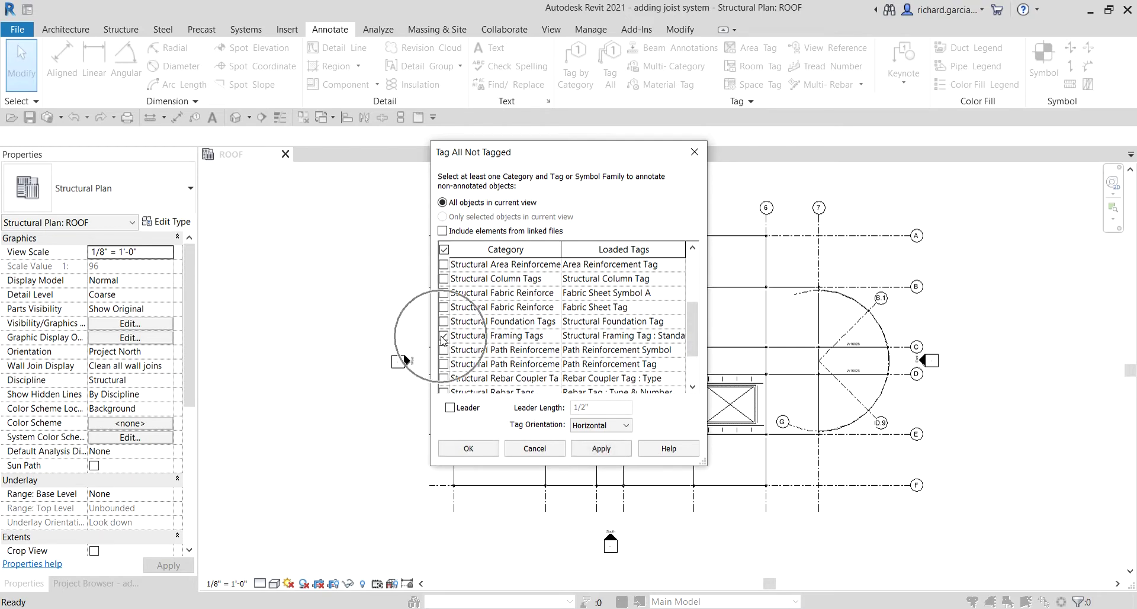
click(478, 450)
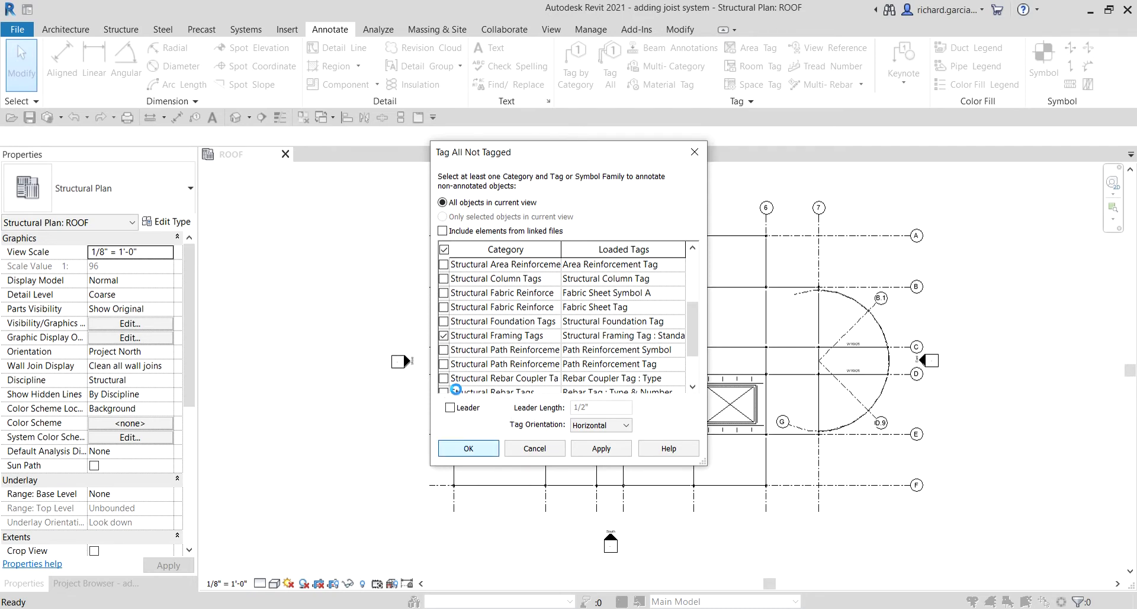
scroll(512, 437, up, 5)
scroll(671, 240, down, 8)
scroll(652, 438, up, 5)
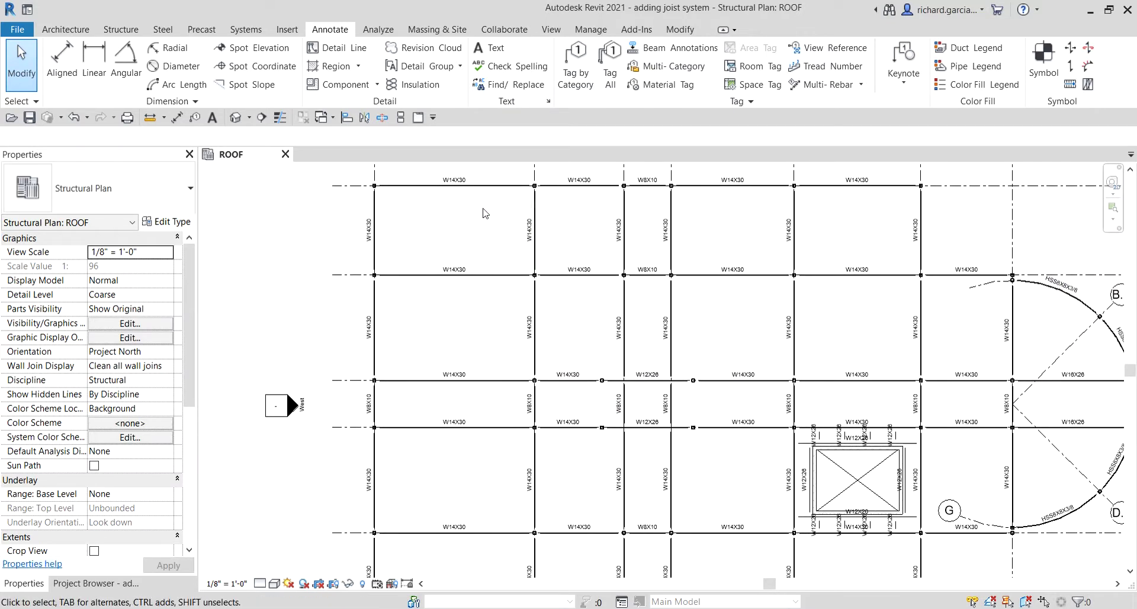
scroll(750, 239, down, 2)
middle_drag(749, 238, 610, 264)
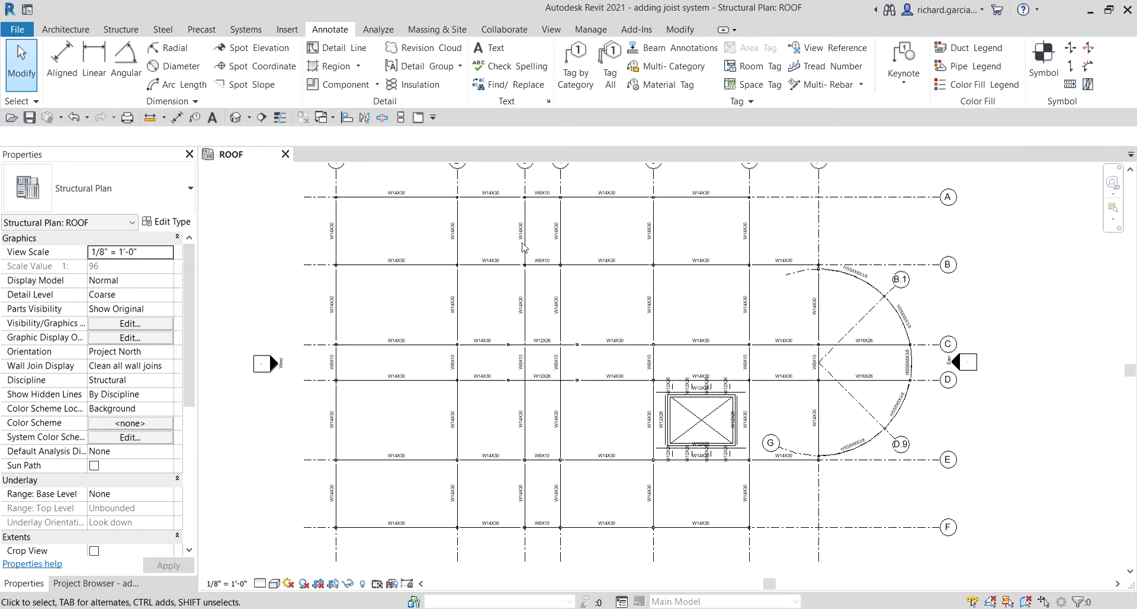
- Start loading a family and browse the English library to the Structural Framing > Steel folder
click(286, 30)
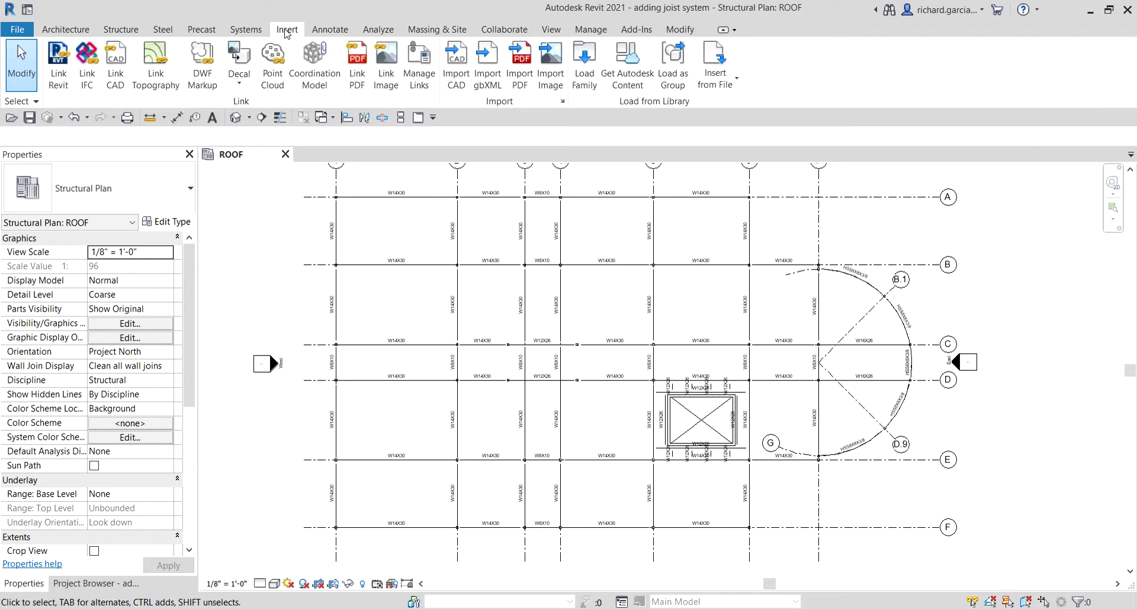
click(585, 62)
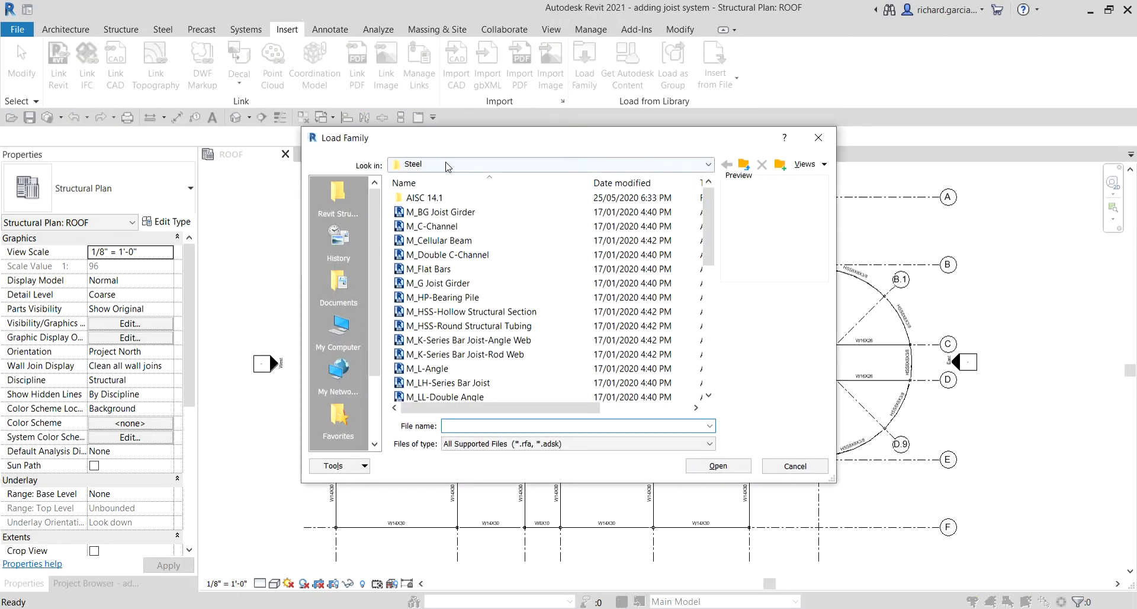
click(446, 165)
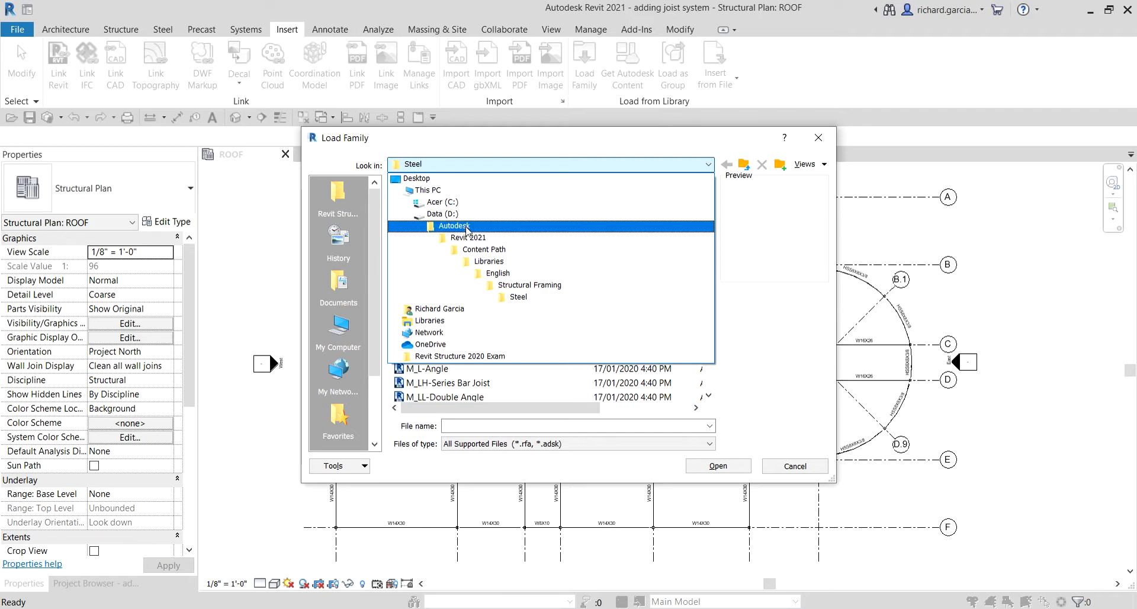
click(489, 261)
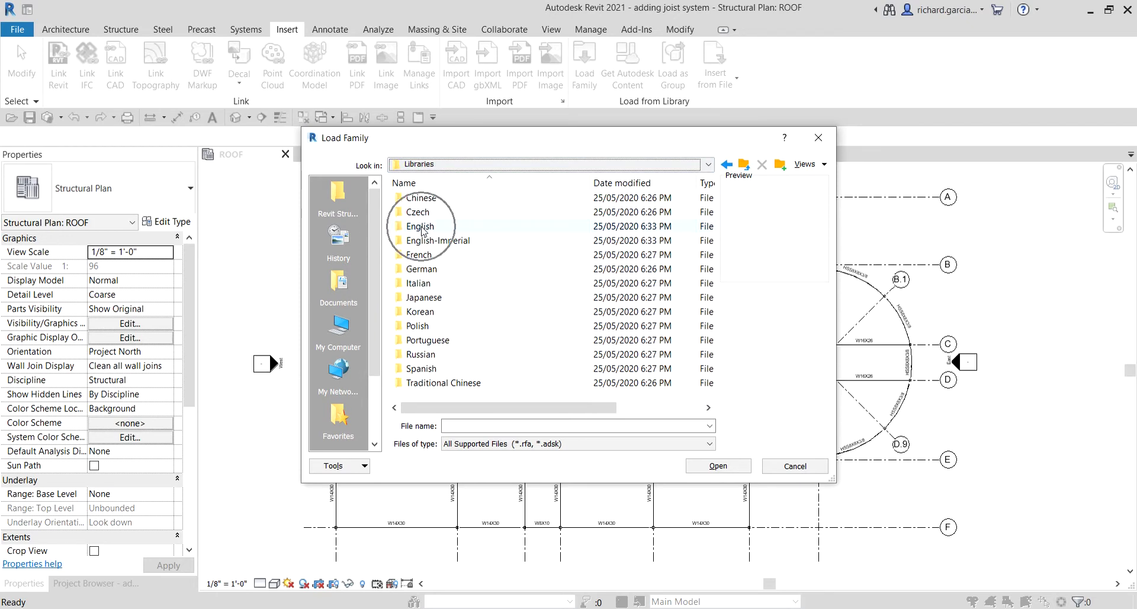
double_click(420, 226)
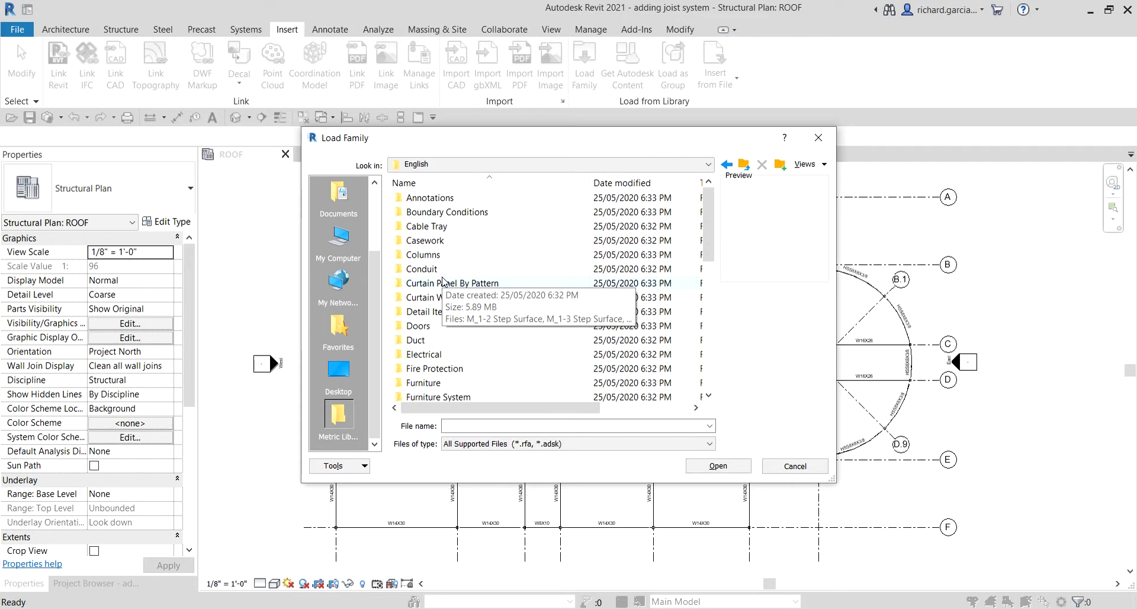
scroll(452, 291, down, 4)
scroll(451, 291, down, 4)
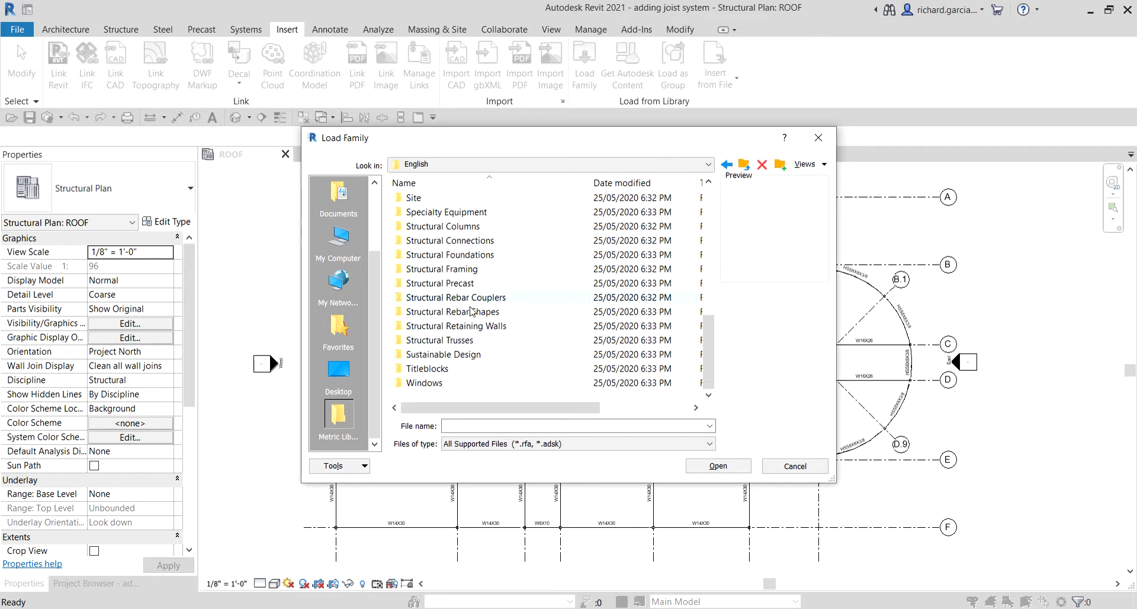
double_click(454, 271)
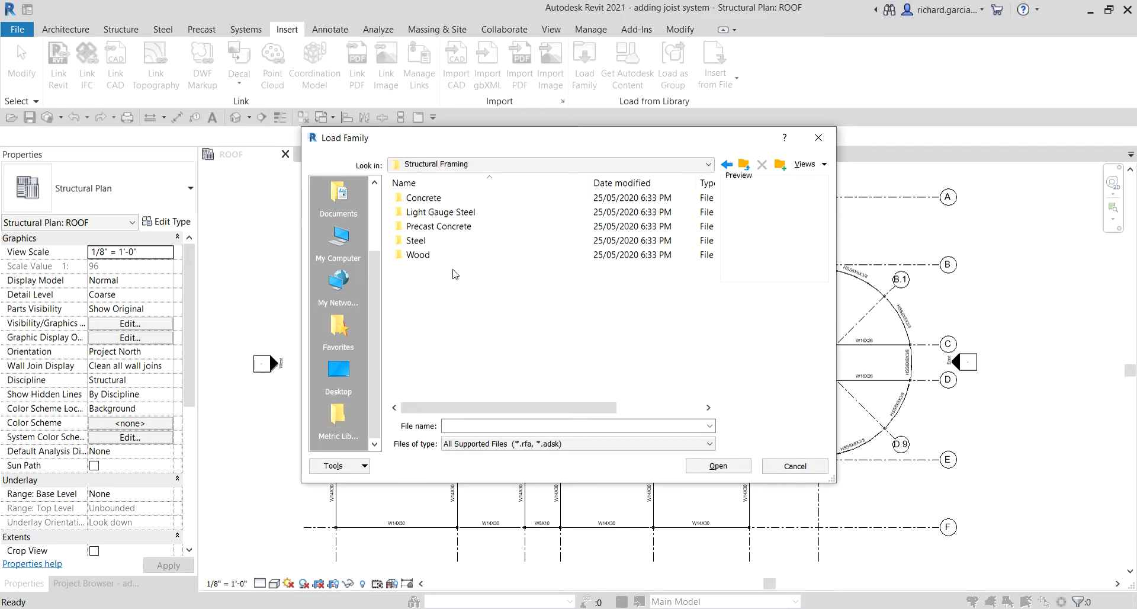
double_click(423, 243)
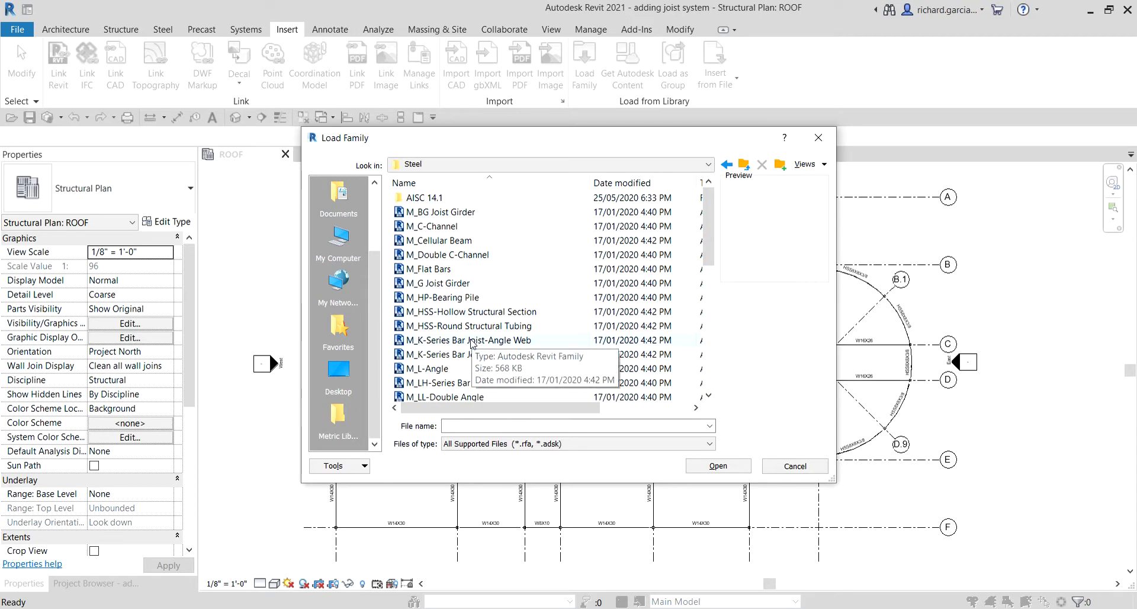
- Load types 8K1 and 14K3 of the M_K-Series Bar Joist-Angle Web family
key(ctrl)
click(513, 341)
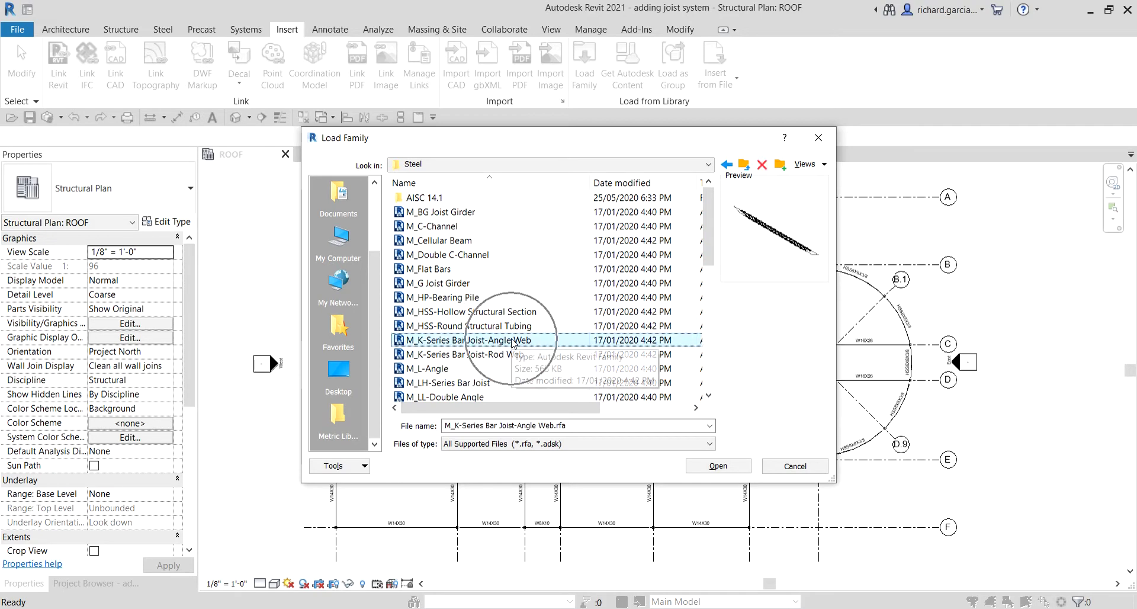
click(718, 466)
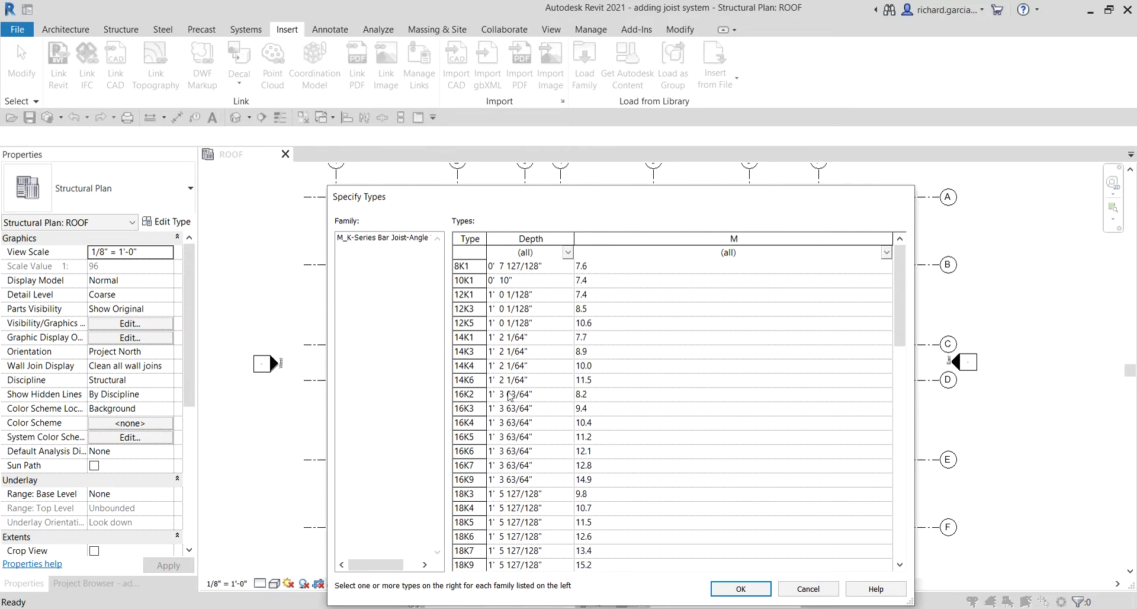
click(465, 267)
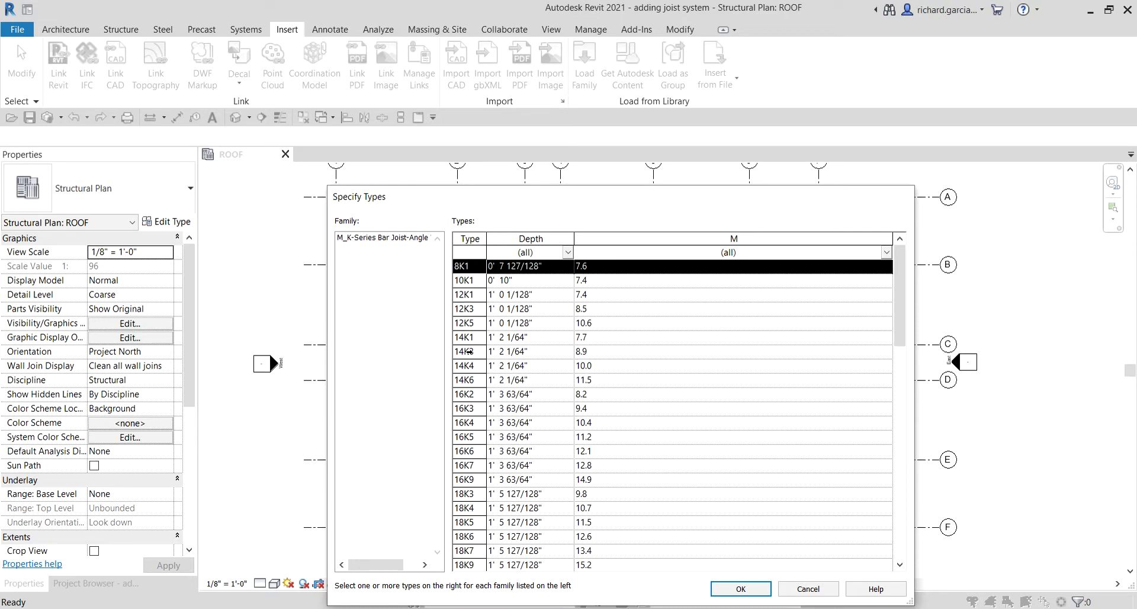
ctrl+click(469, 351)
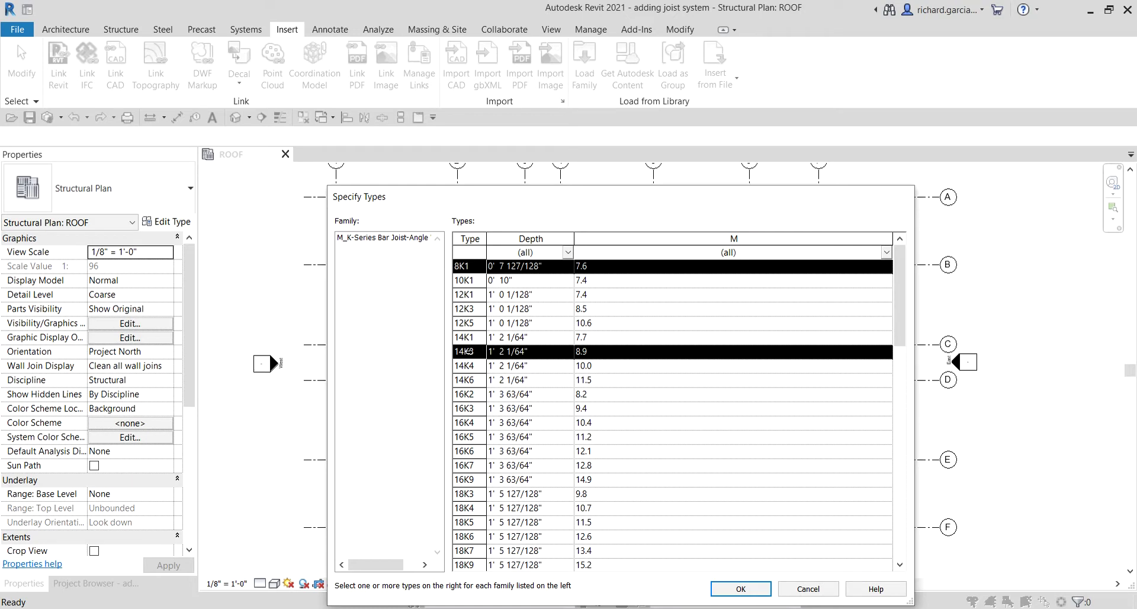
click(736, 590)
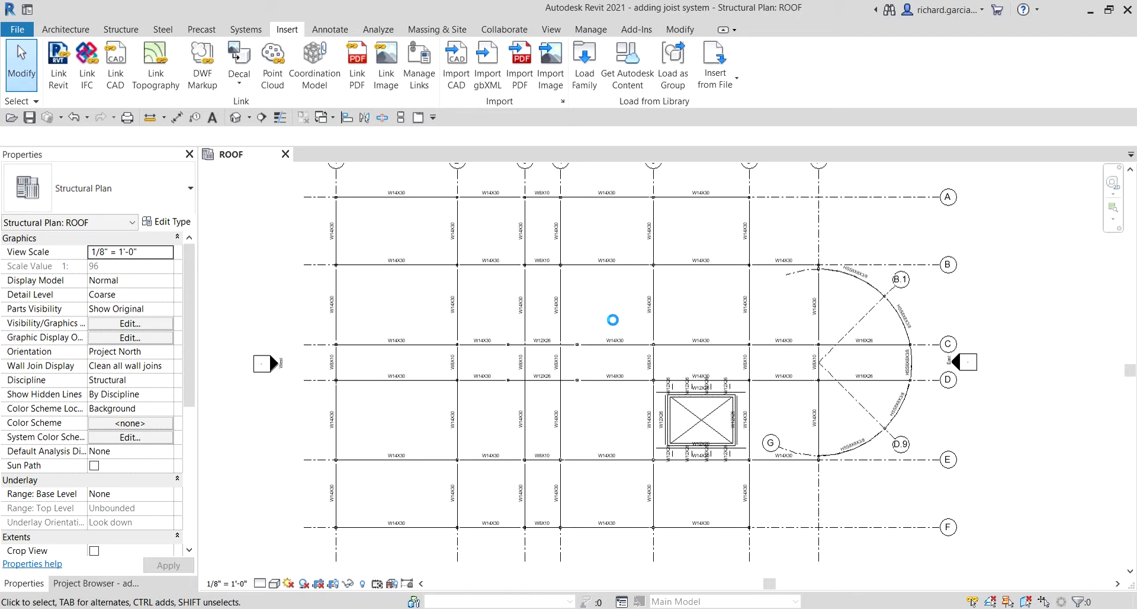
- Start an automatic structural beam system with 14K3 as the beam type
click(121, 30)
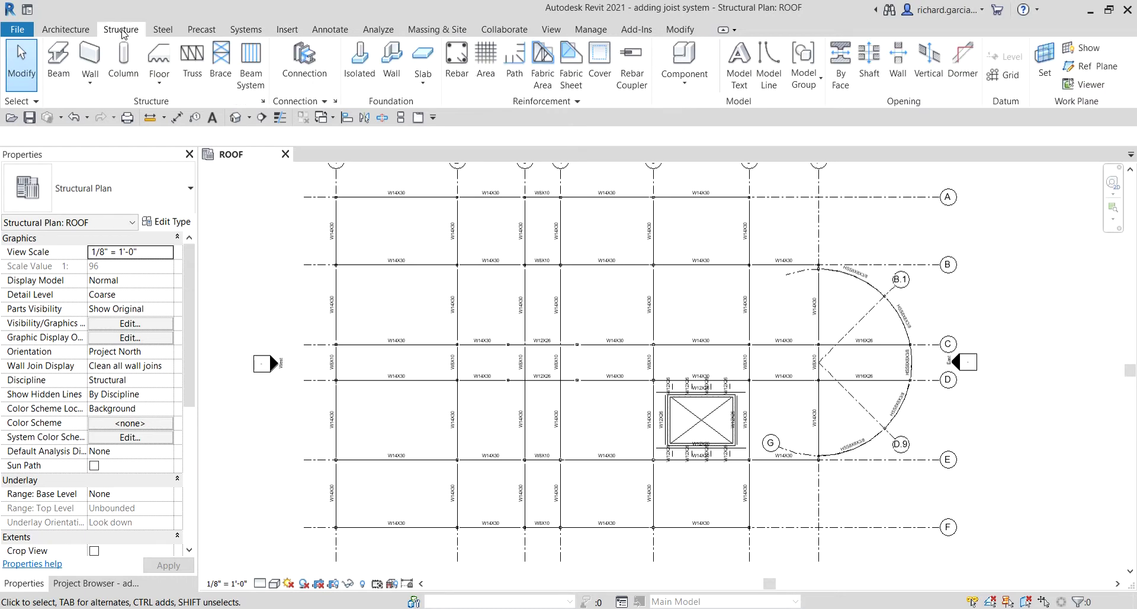
click(251, 71)
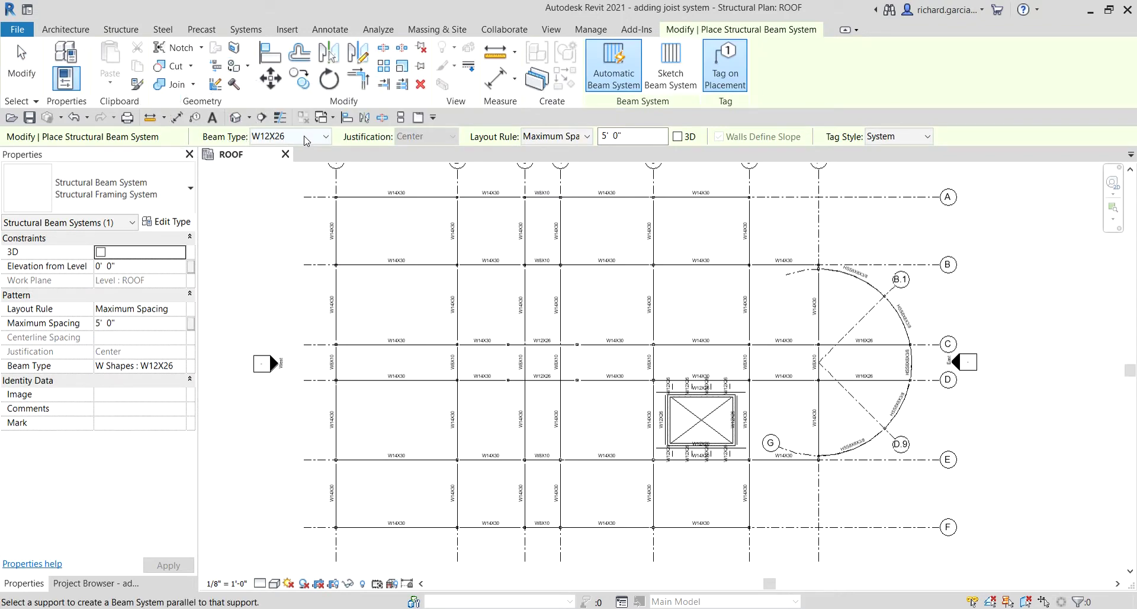
click(324, 137)
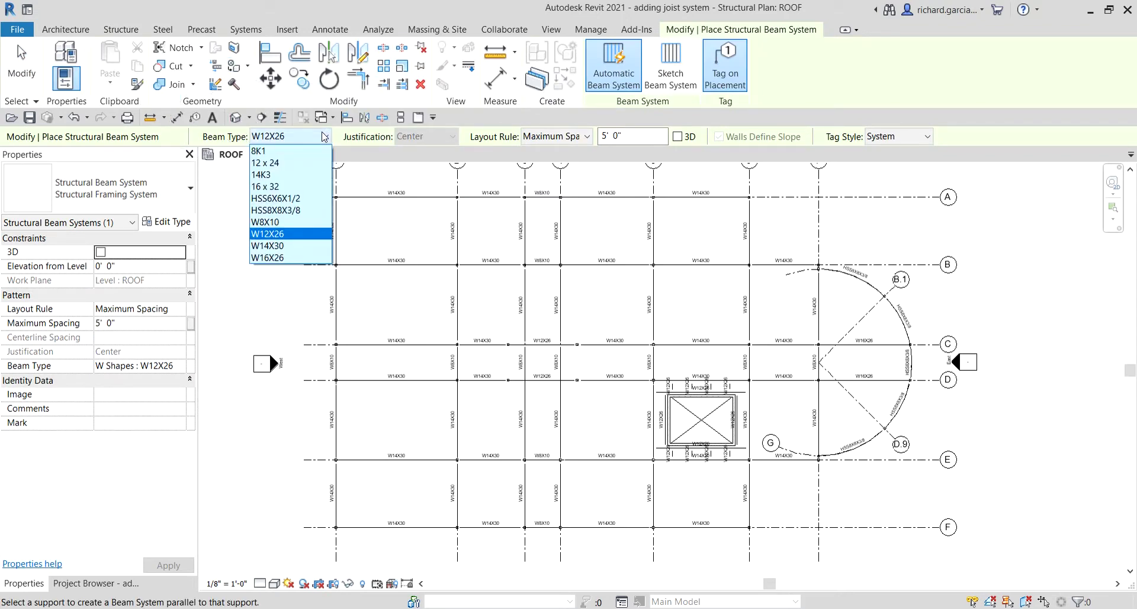
click(272, 175)
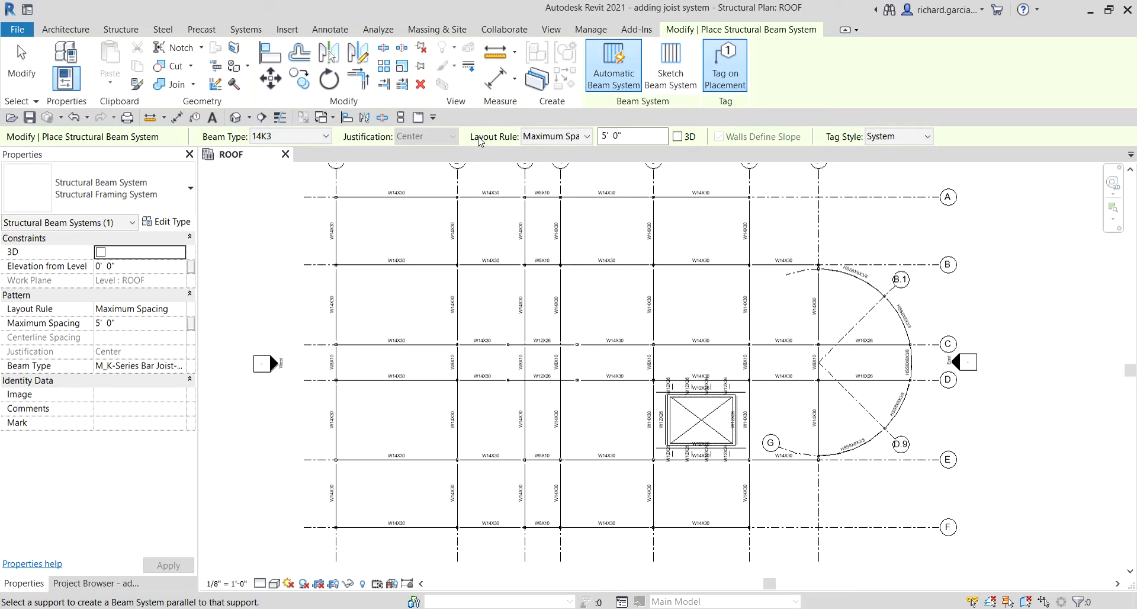
- Use the Maximum Spacing layout rule at 5' 0" and enable the 3D option for the beam system
click(557, 137)
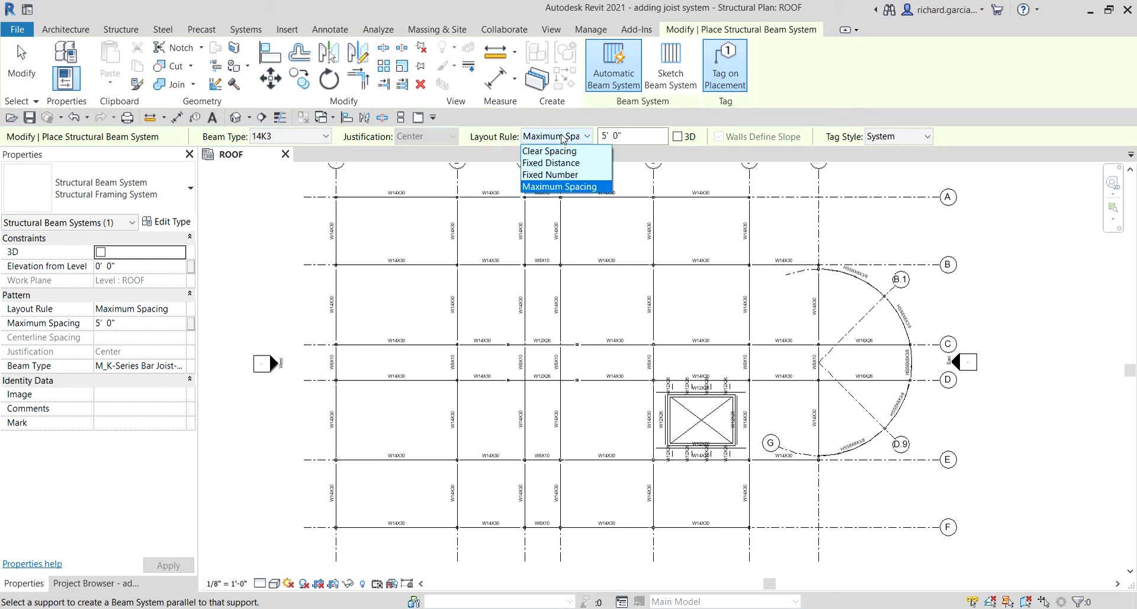
click(555, 189)
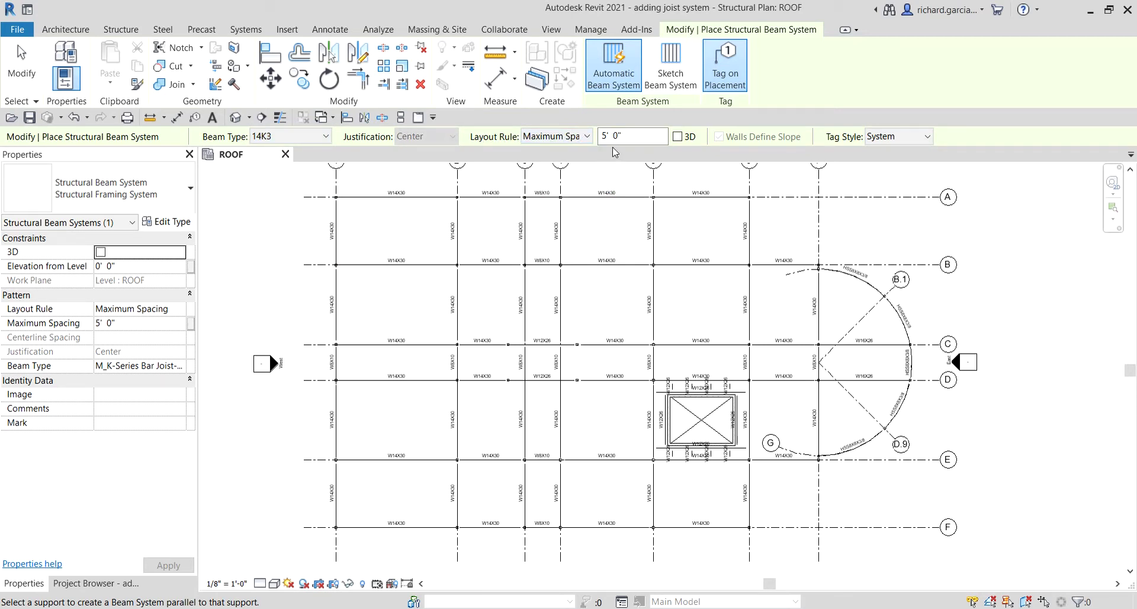
click(615, 138)
click(677, 137)
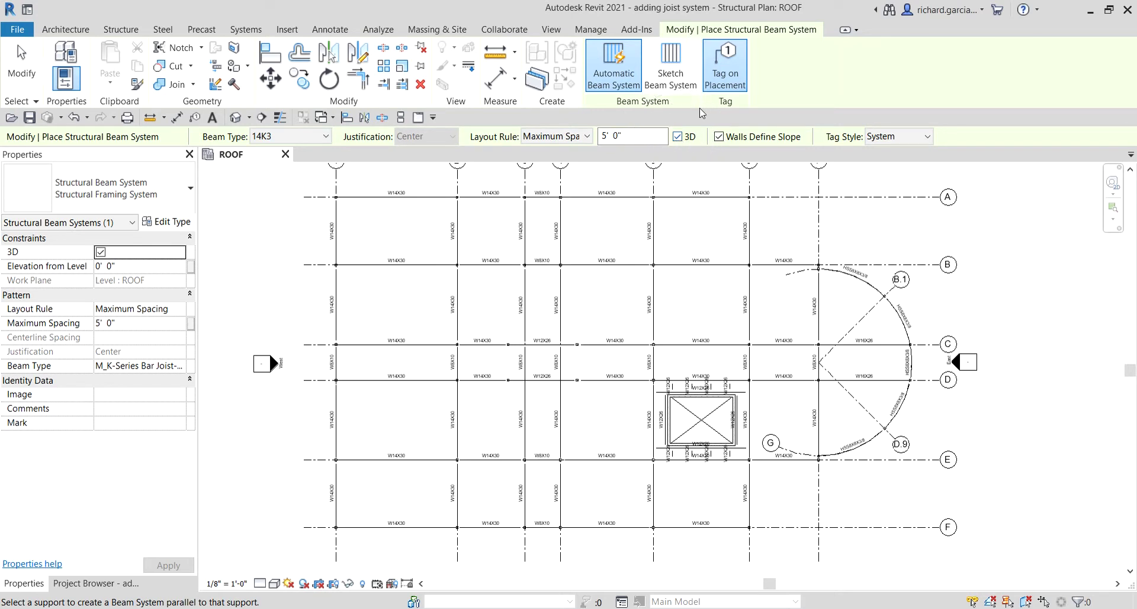
click(723, 67)
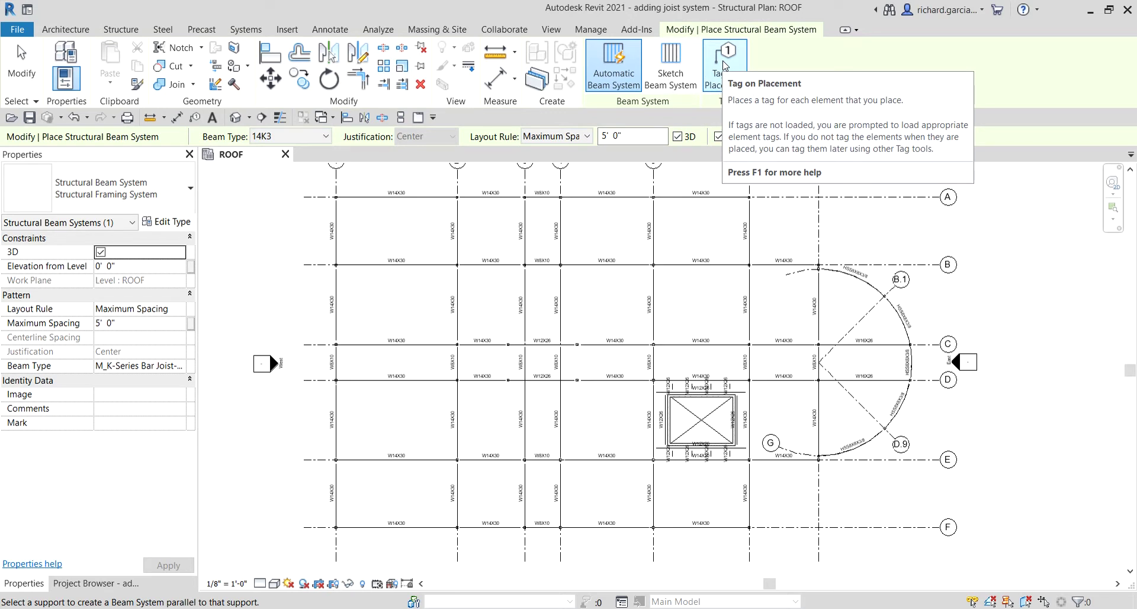
click(724, 62)
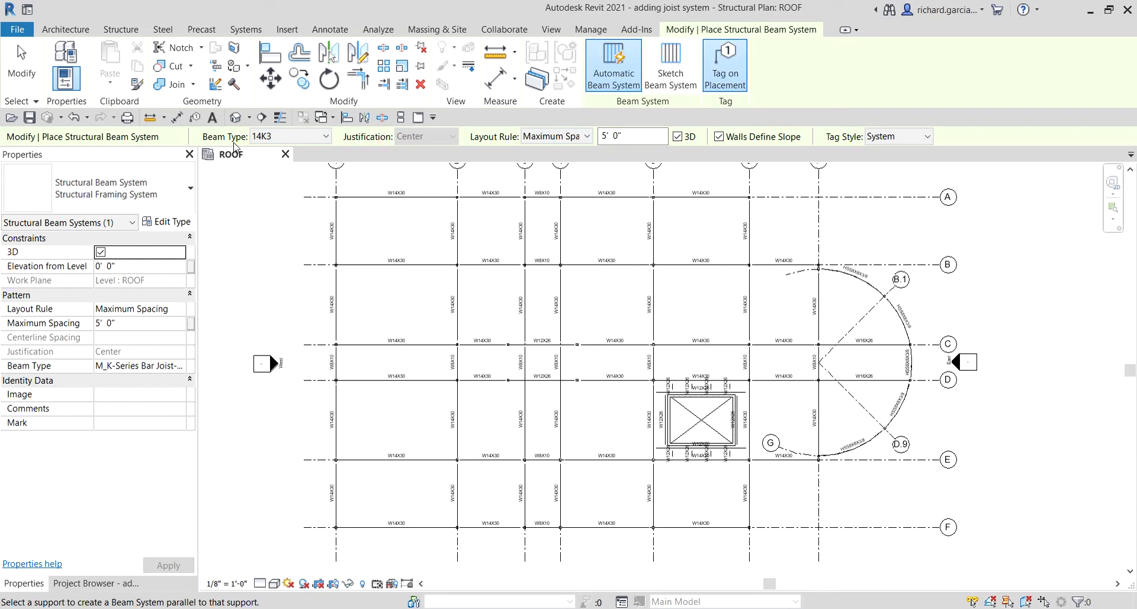
click(539, 136)
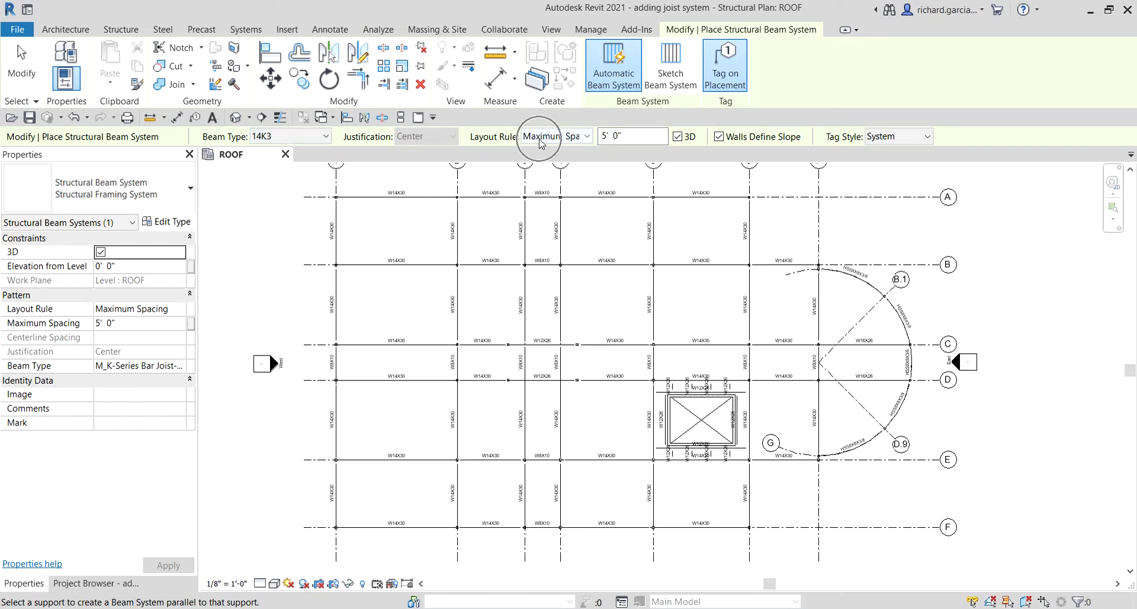
click(637, 138)
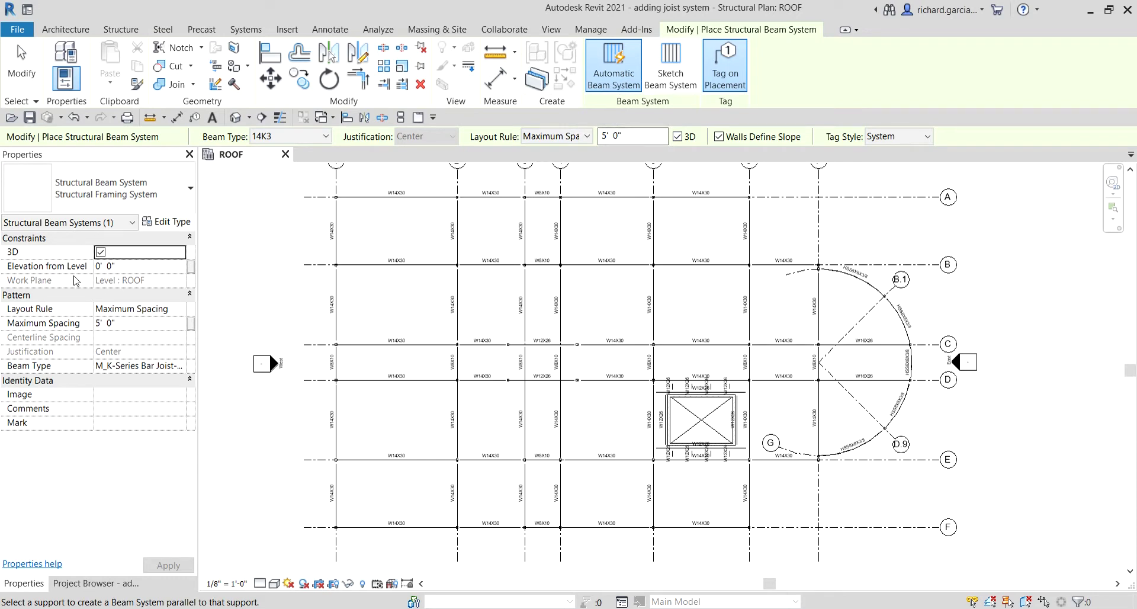
- Set the beam system's elevation from level to 2.5 feet
click(56, 269)
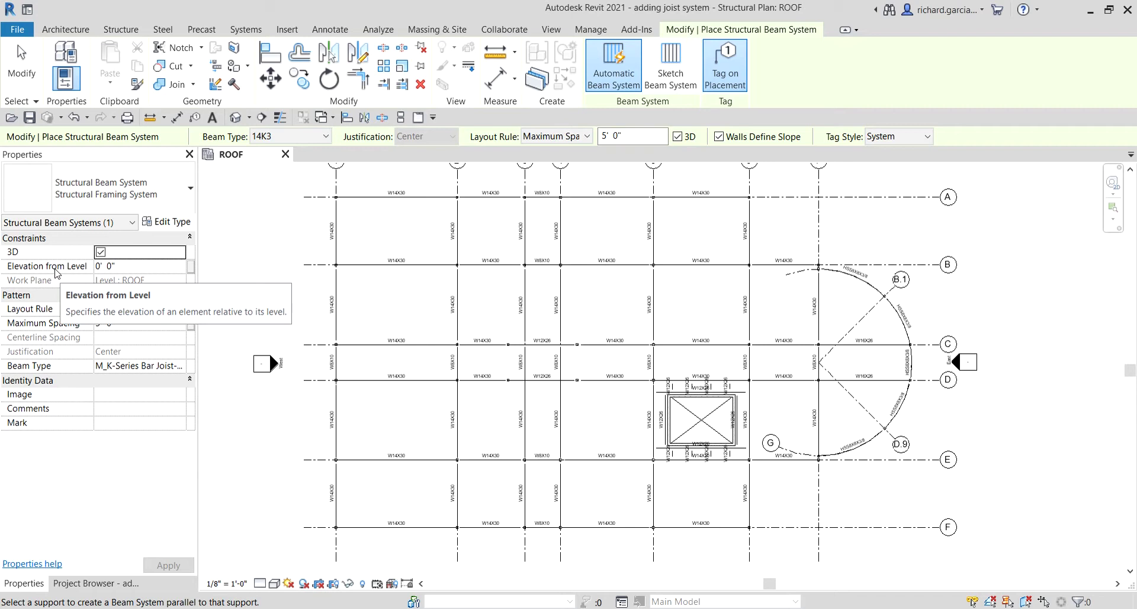
click(134, 268)
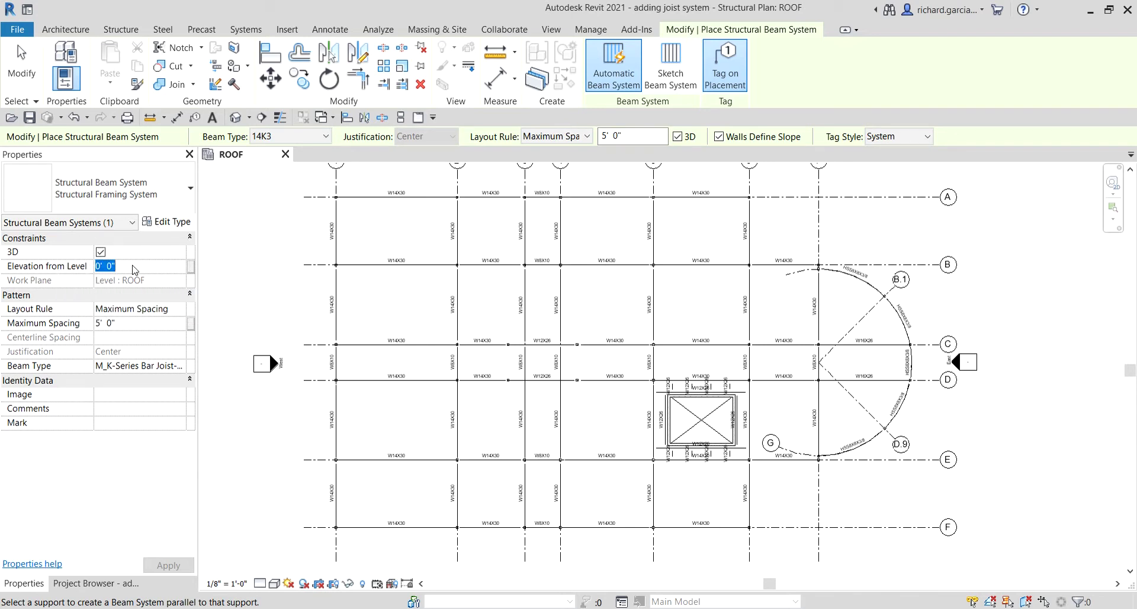
text(2.5)
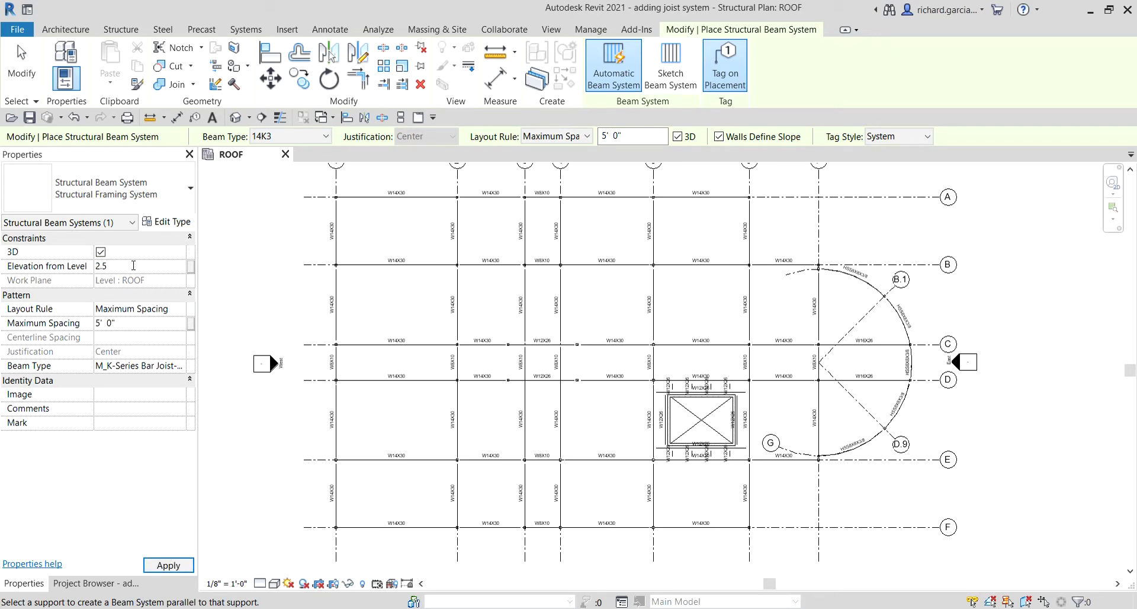
key(Return)
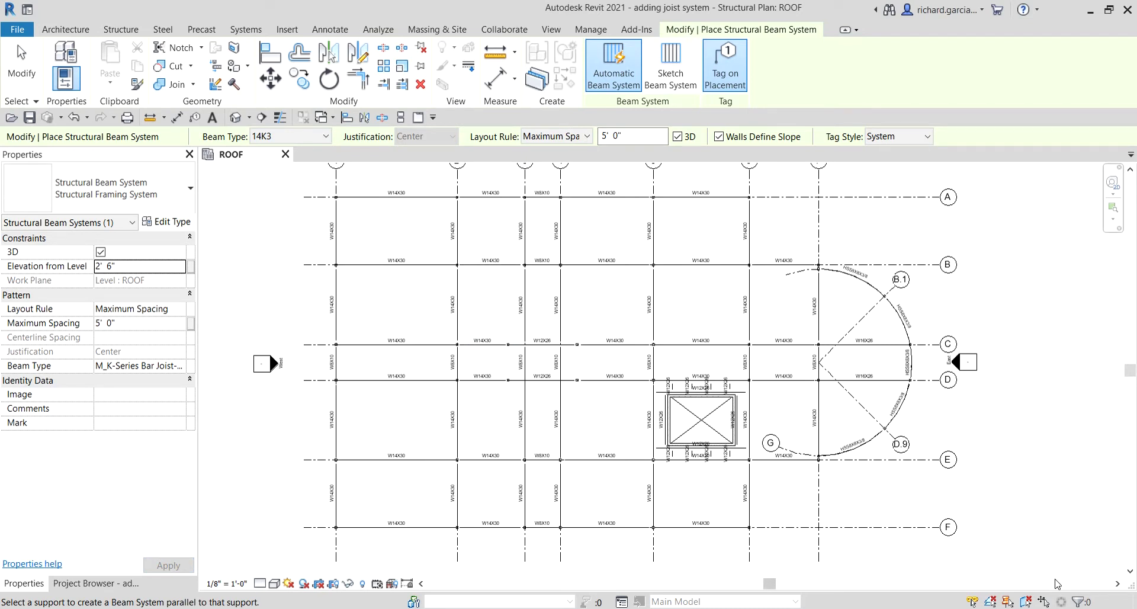
- Set the beam system's elevation from level to 2 1/2 inches
click(151, 271)
text(2.5)
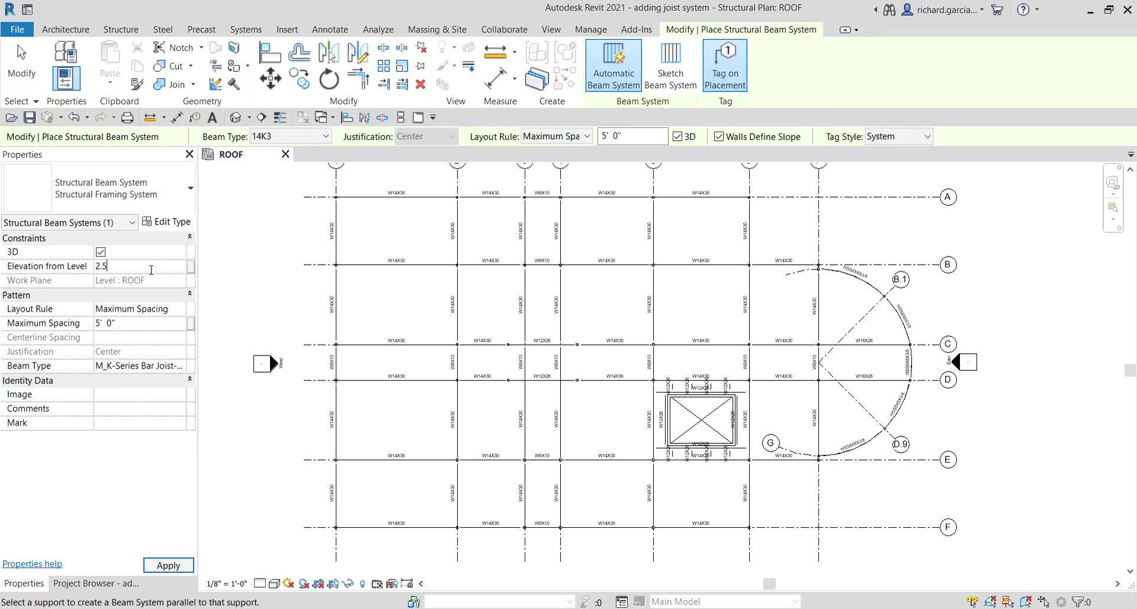
key(Return)
- Place 14K3 joist beam systems parallel to the W14X30 side beams in the five bays between grids A and B, from grid 1 to grid 6
scroll(450, 284, up, 5)
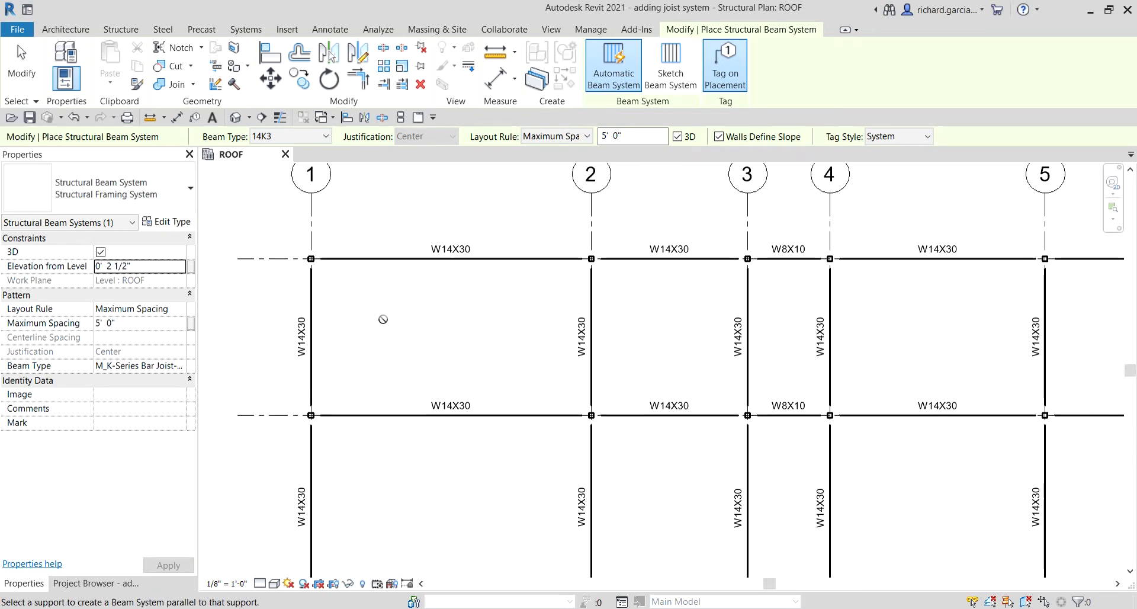
click(315, 313)
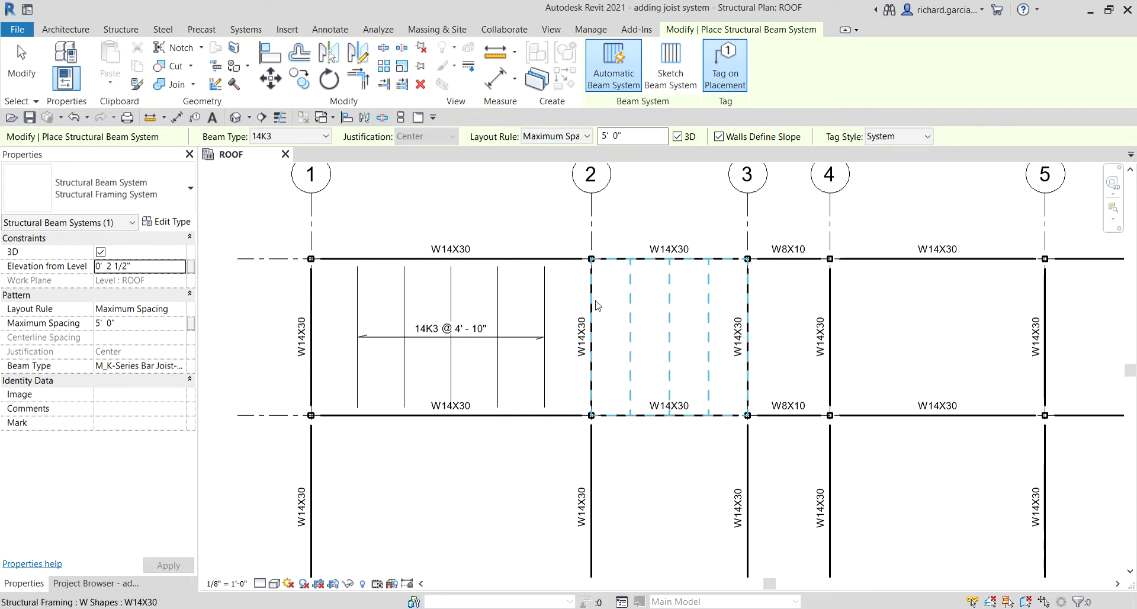
click(751, 375)
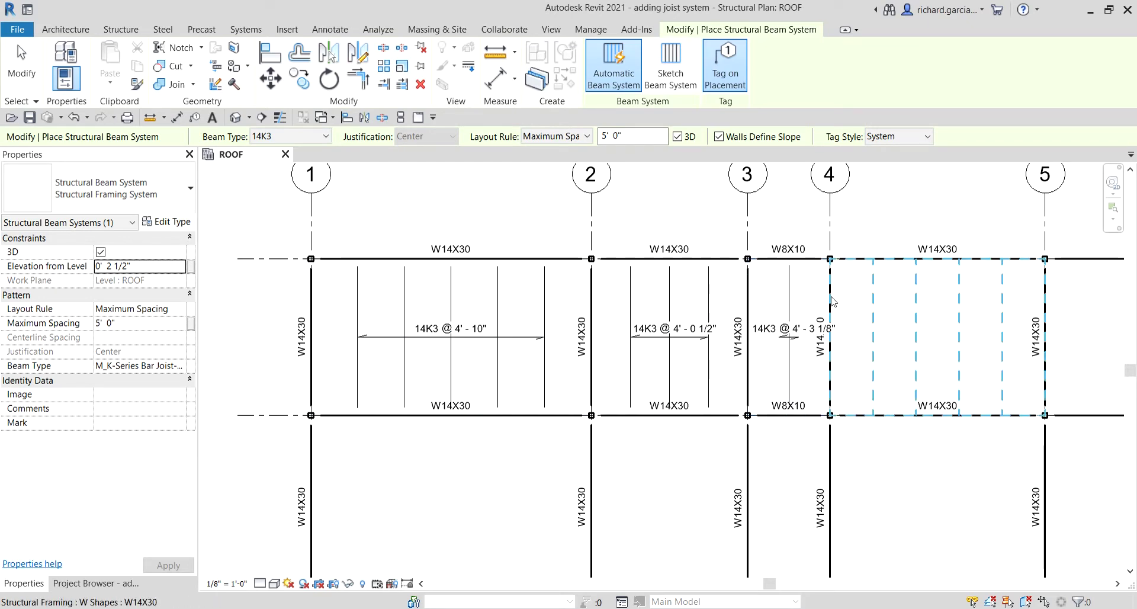
scroll(952, 315, down, 2)
middle_drag(952, 314, 690, 302)
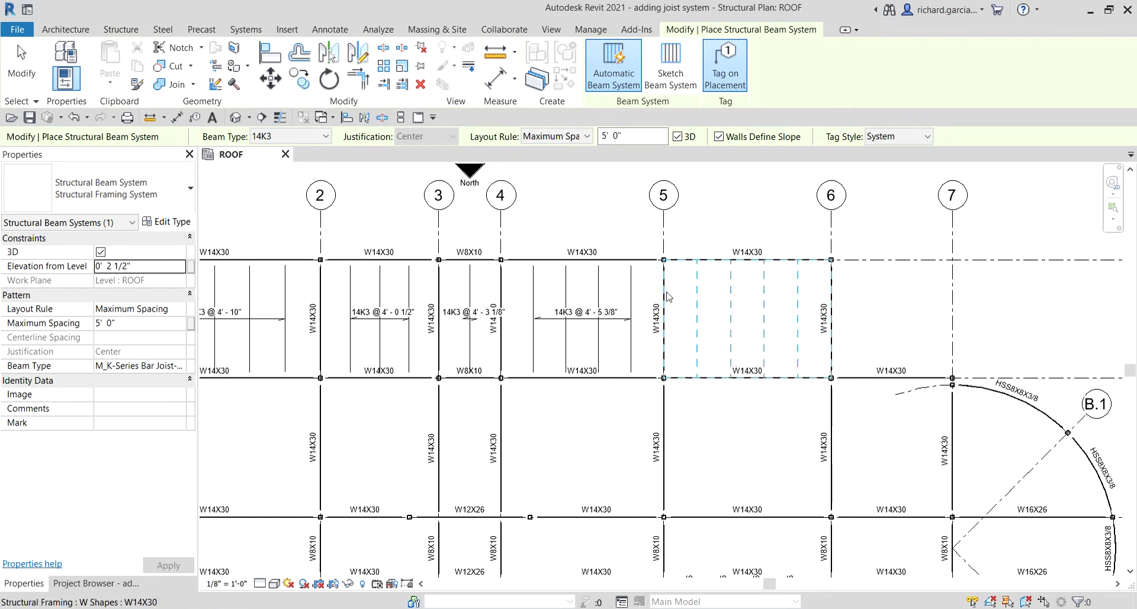
click(669, 297)
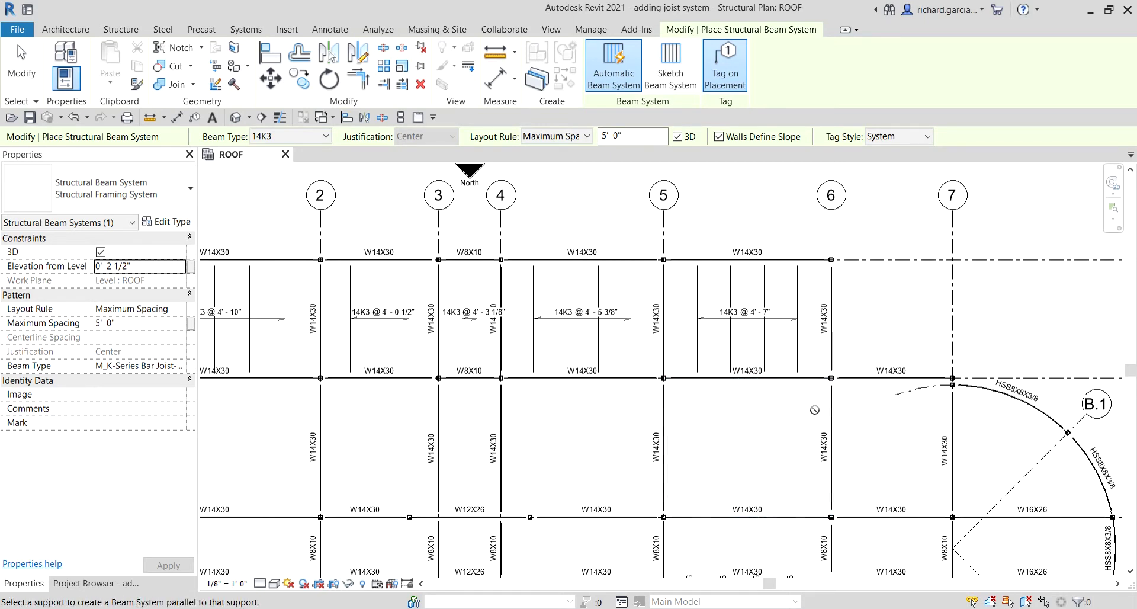
- Place 14K3 joist beam systems in the five bays between grids B and C, from grid 1 to grid 6
click(662, 408)
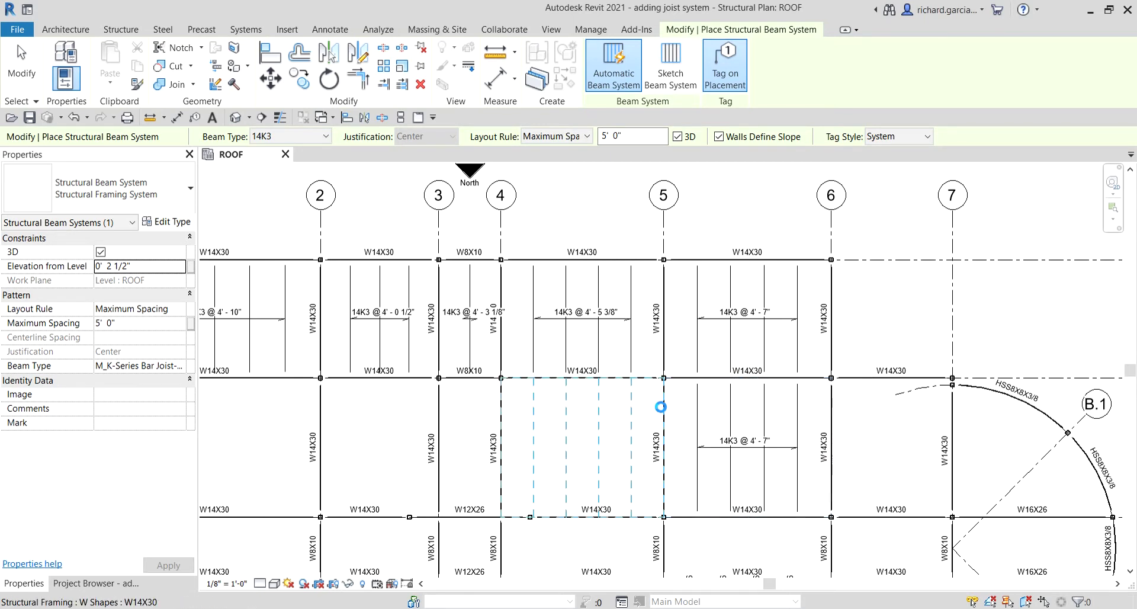
click(497, 413)
click(439, 413)
click(320, 413)
middle_drag(320, 413, 639, 330)
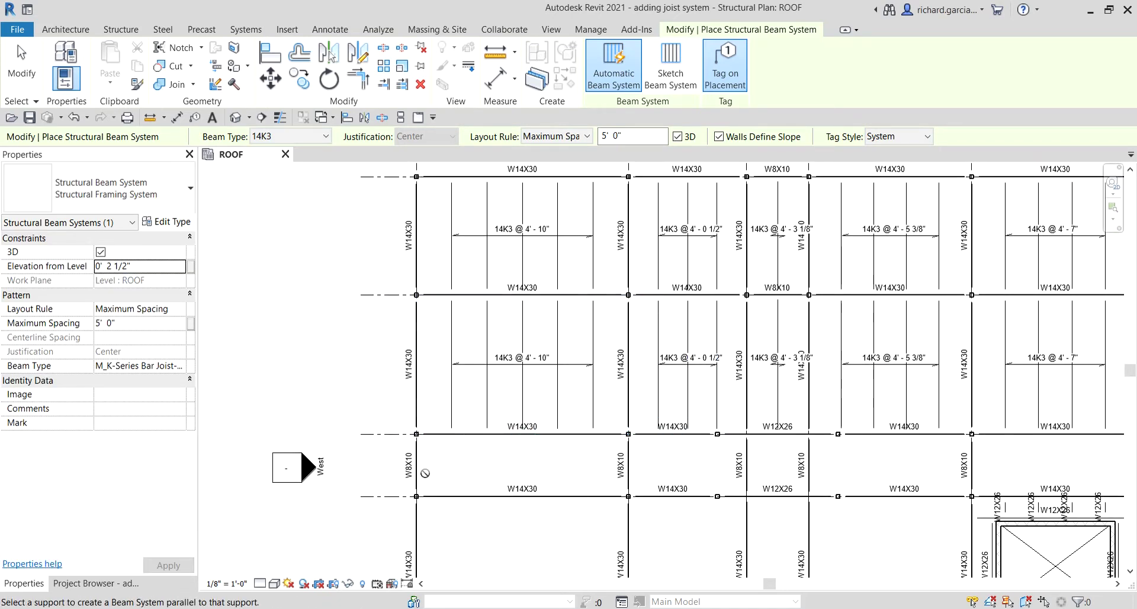
- Use 8K1 as the beam type and place joist beam systems in all bays between grids C and D, from grid 1 to grid 7
scroll(585, 488, up, 1)
middle_drag(585, 488, 586, 147)
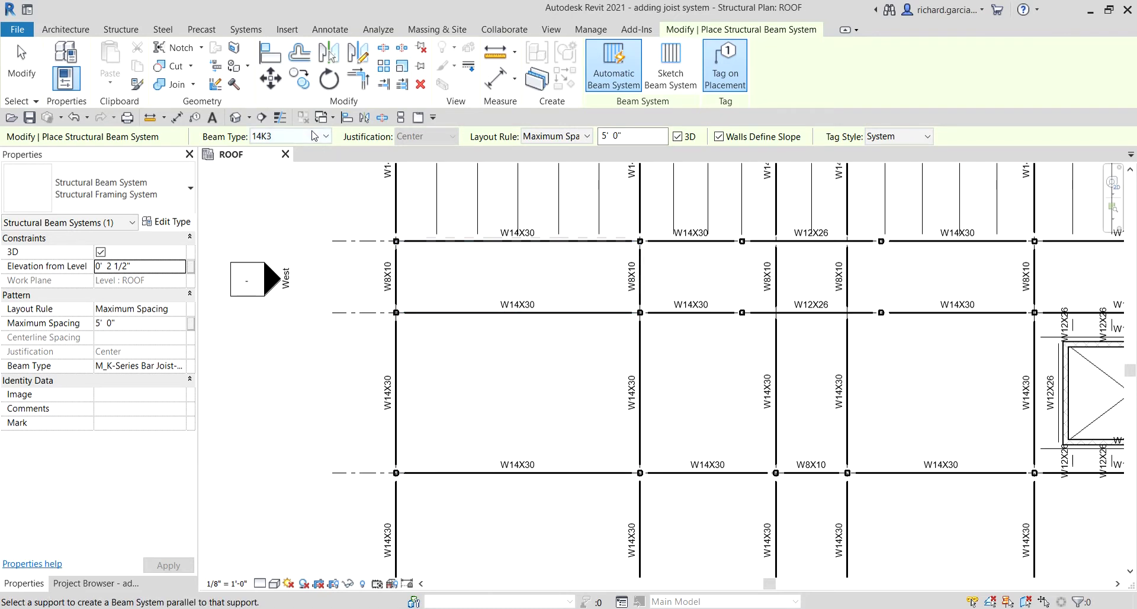
click(305, 137)
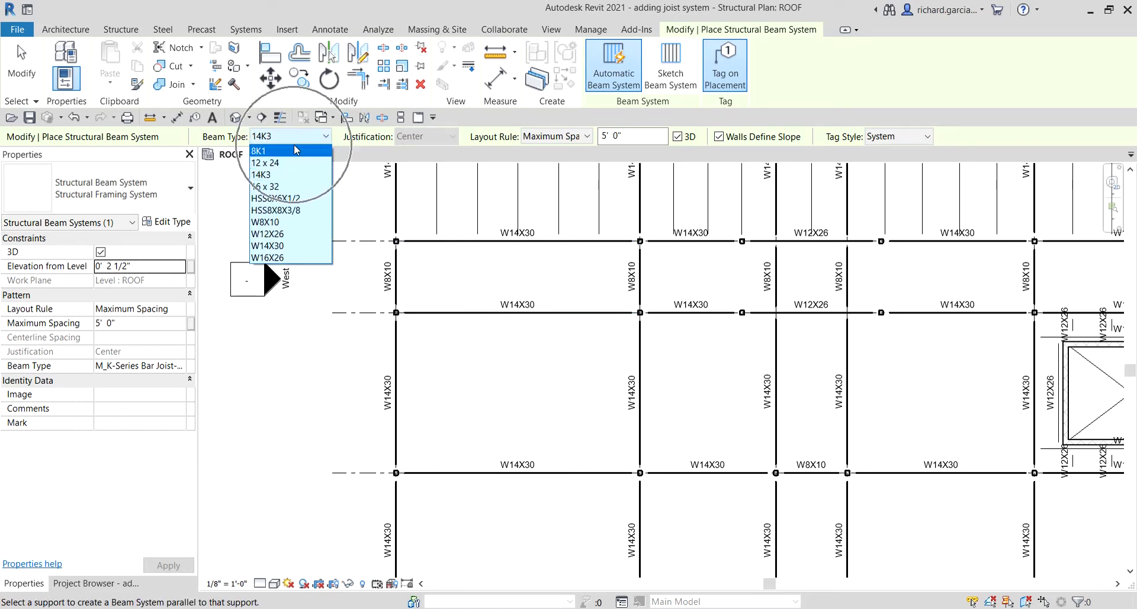
click(294, 149)
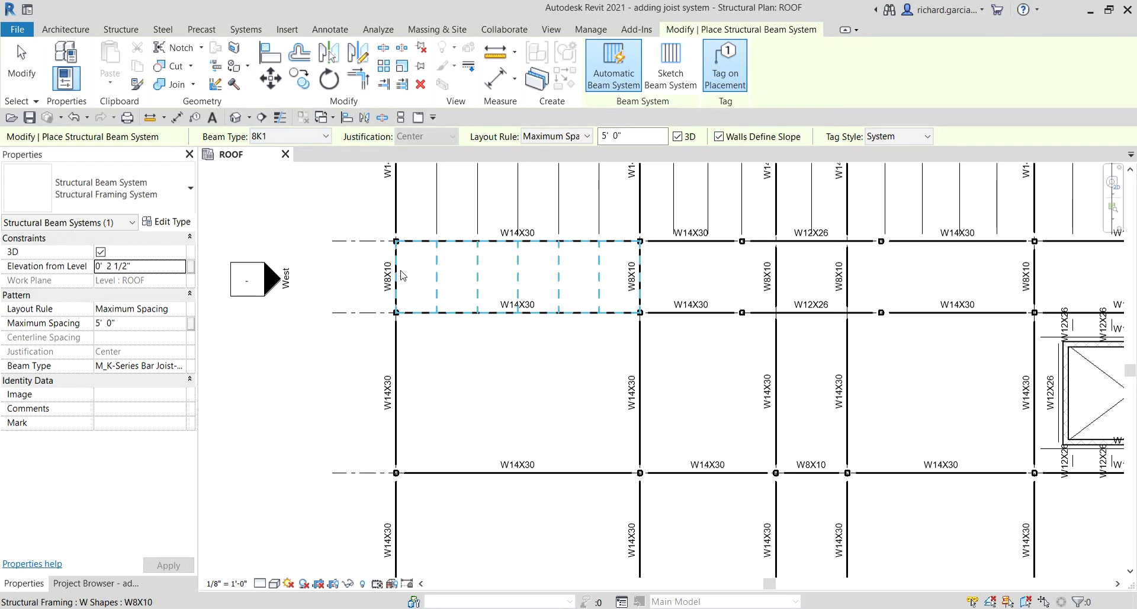
click(645, 273)
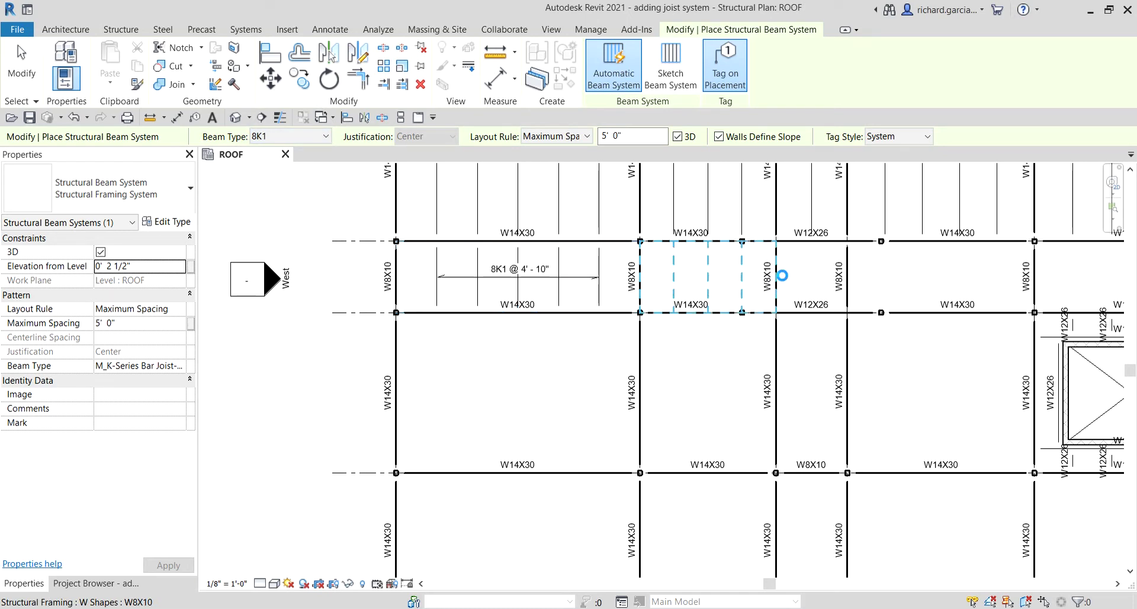
click(782, 274)
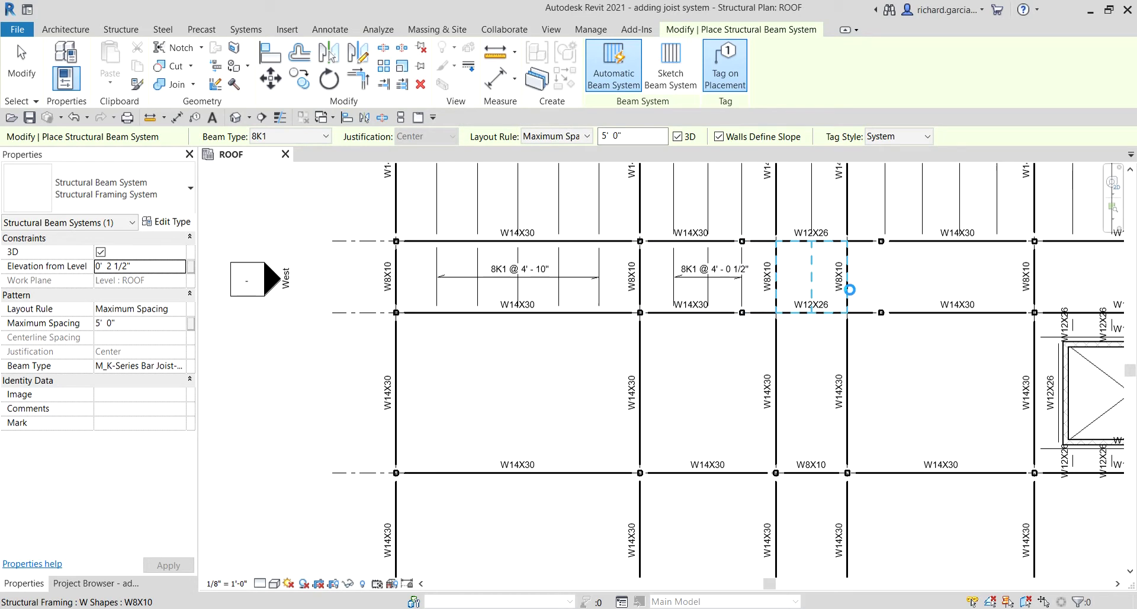
click(849, 290)
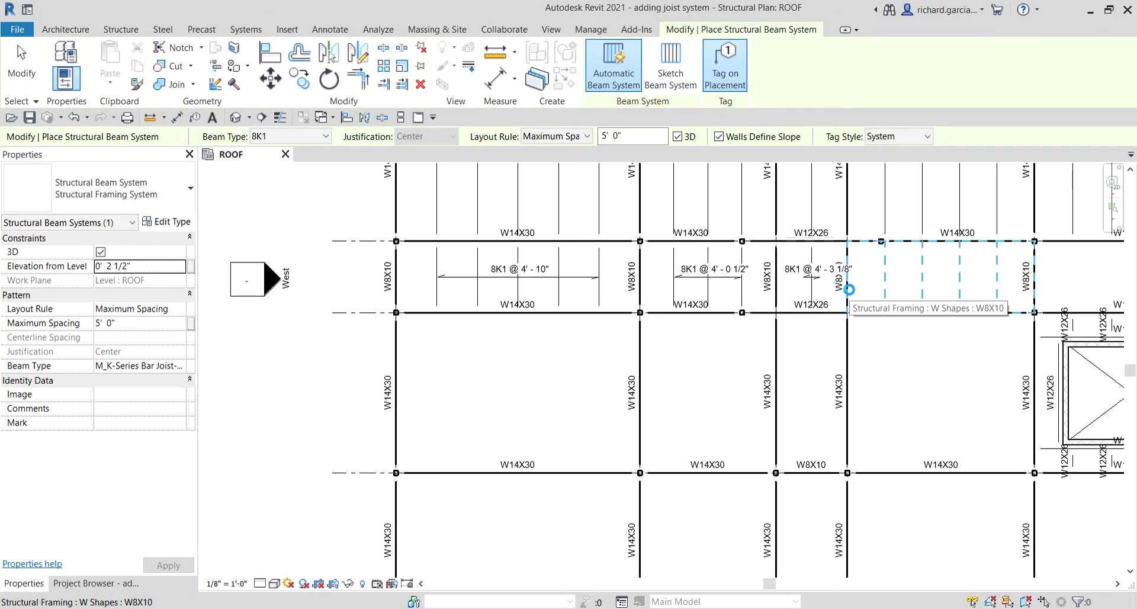
click(960, 384)
middle_drag(960, 384, 471, 370)
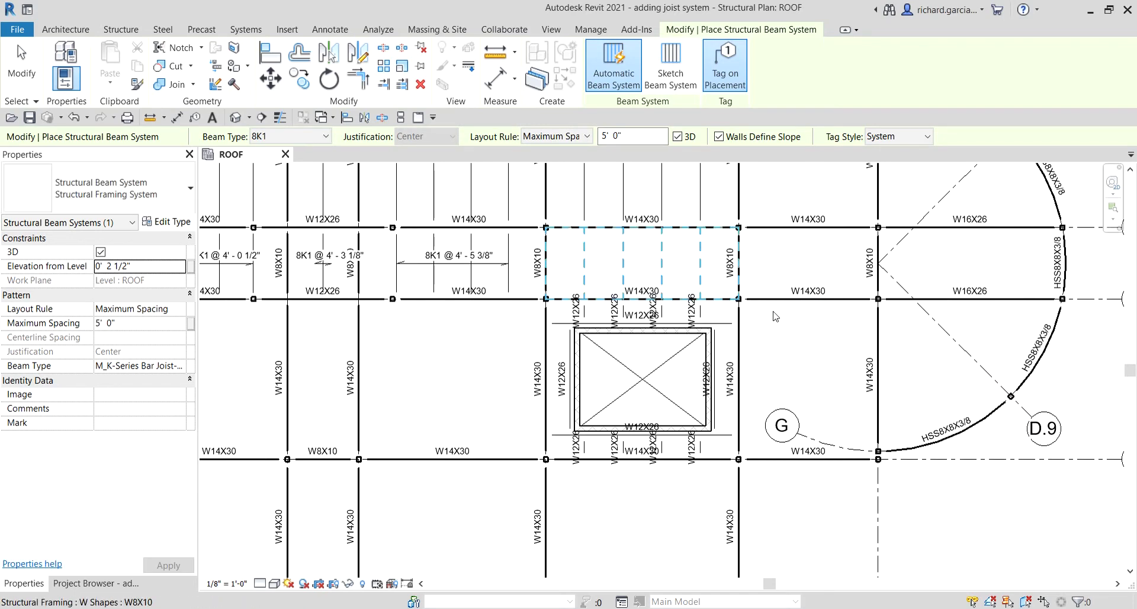
middle_drag(759, 336, 664, 396)
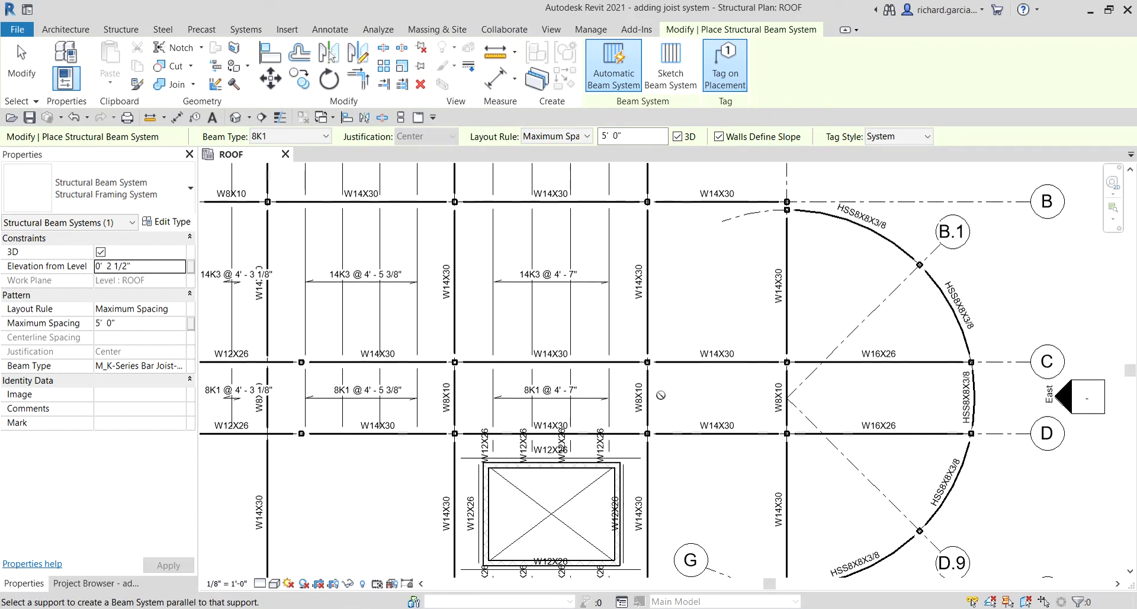
click(750, 371)
scroll(750, 372, down, 4)
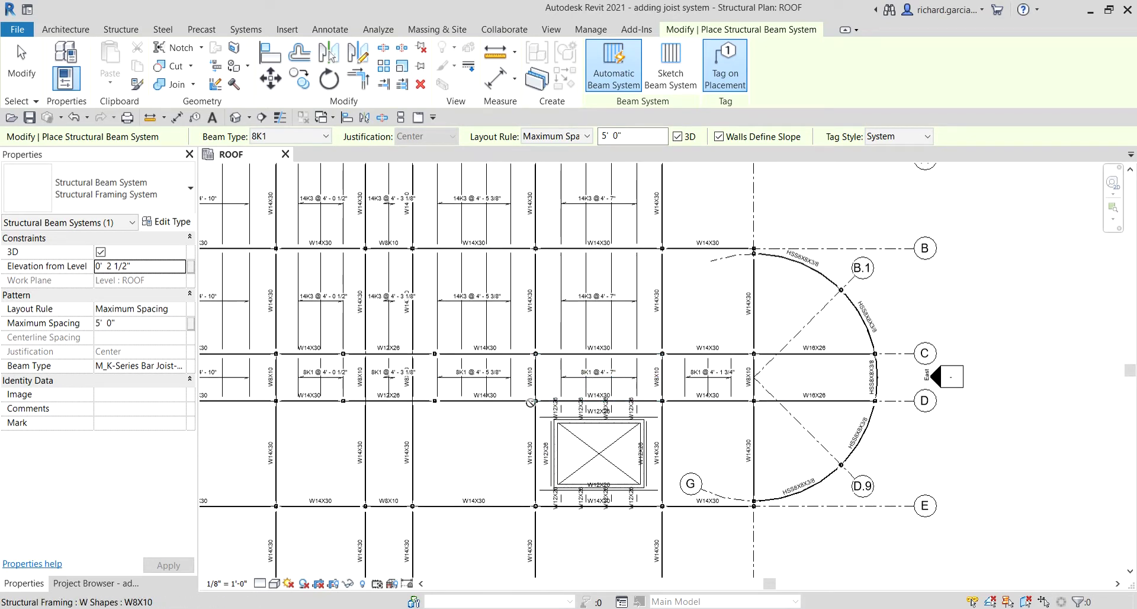
- Use 14K3 as the beam type and place joist beam systems in the four bays between grids D and E, from grid 1 to grid 5
middle_drag(627, 339, 661, 320)
scroll(634, 316, down, 1)
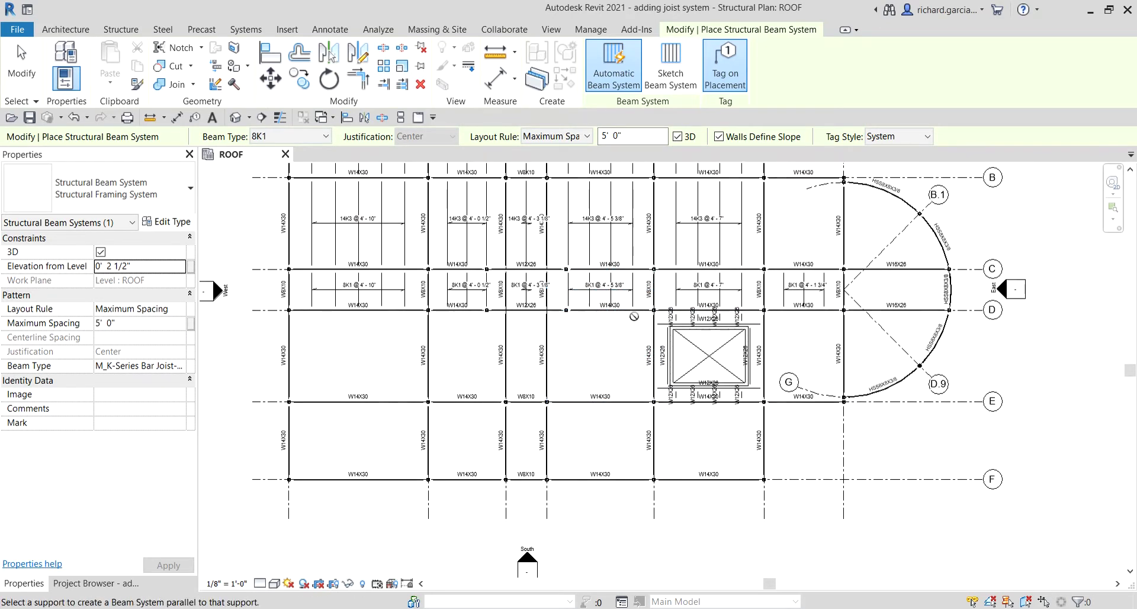
click(319, 137)
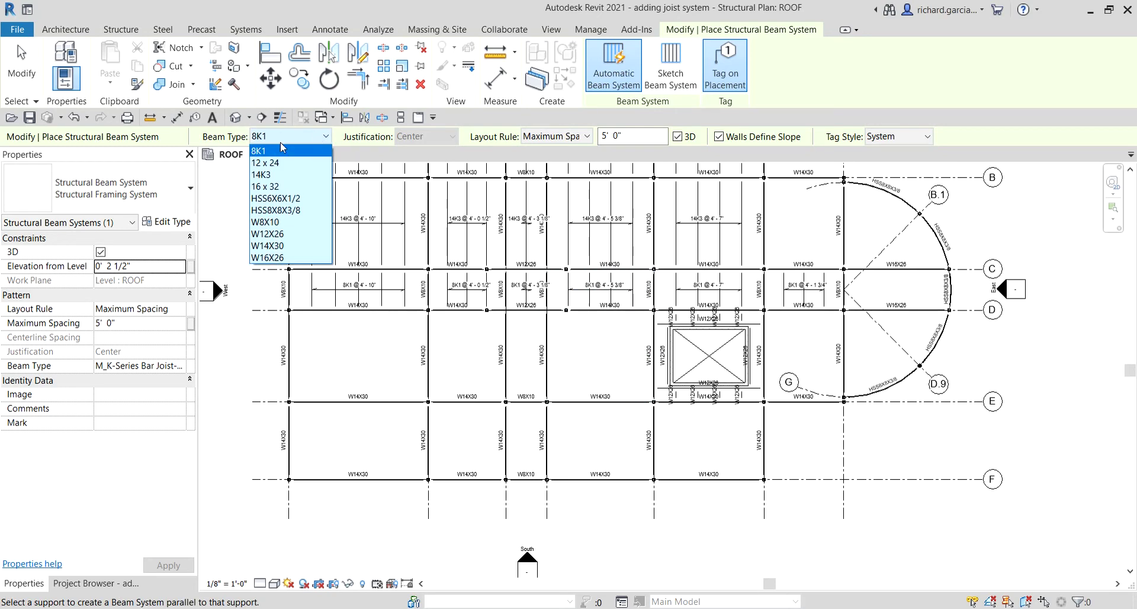
click(273, 177)
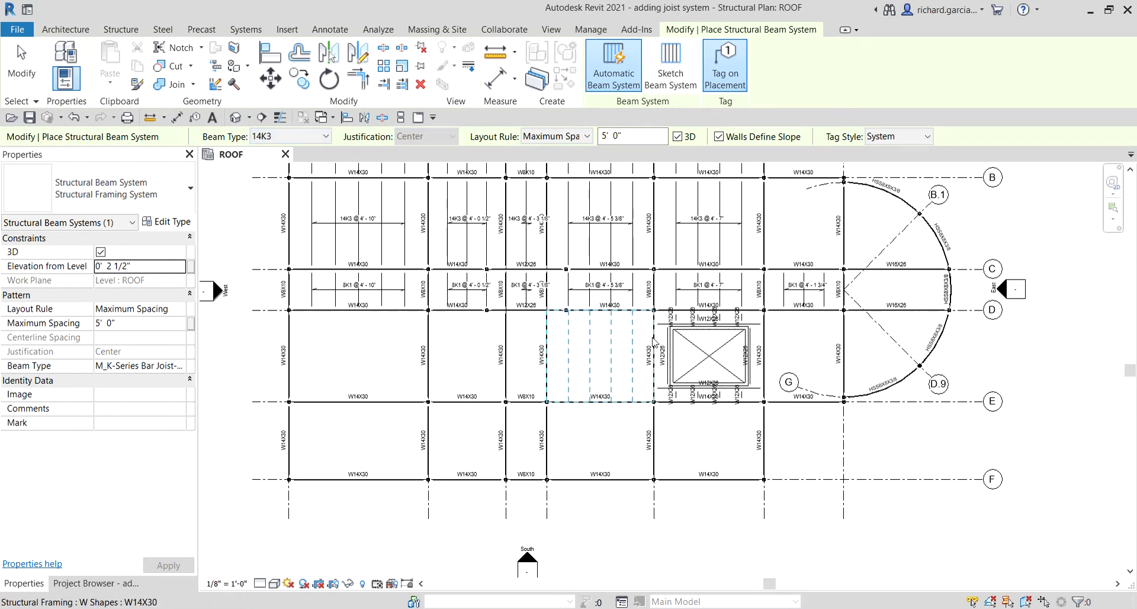
click(540, 329)
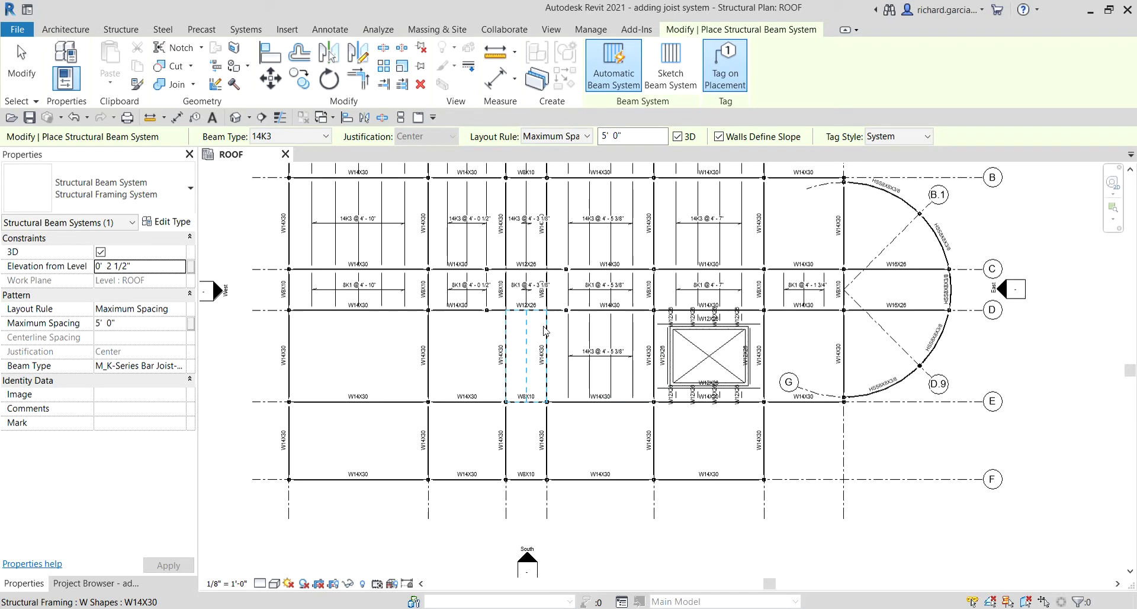
click(507, 333)
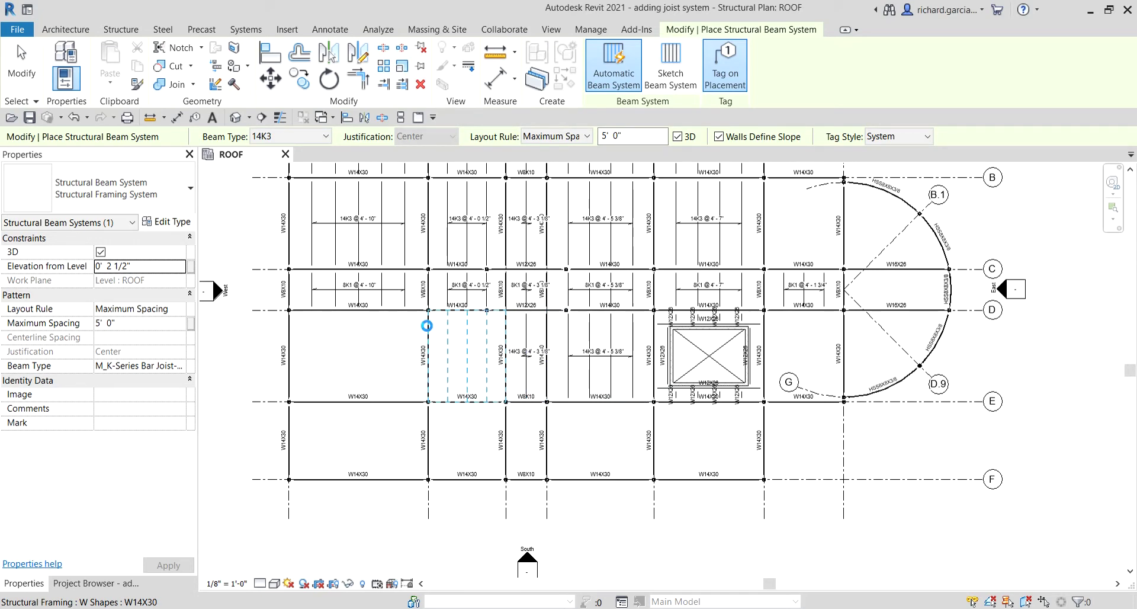
click(428, 327)
- Place 14K3 joist beam systems in the five bays between grids E and F, from grid 1 to grid 6
click(289, 422)
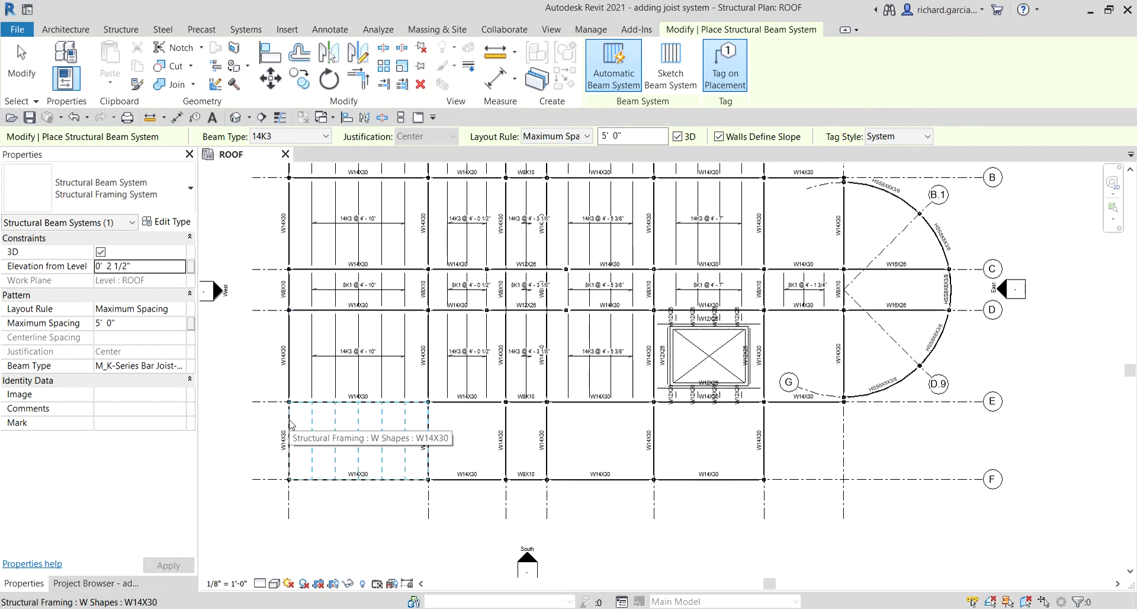
click(429, 423)
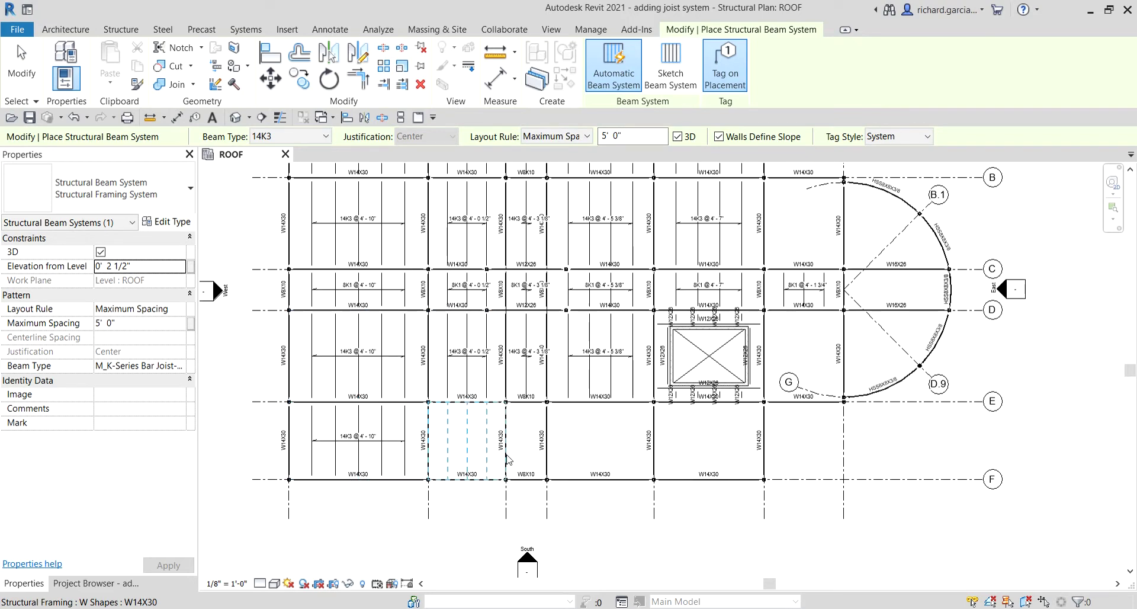
click(507, 432)
click(550, 421)
click(657, 427)
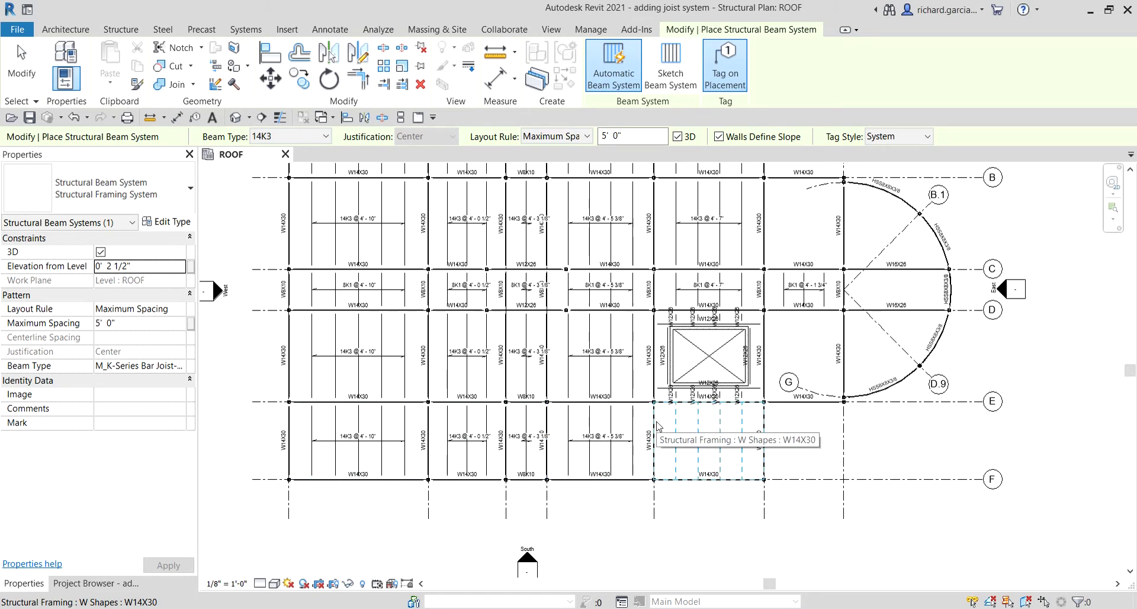
- Place 14K3 joist beam systems in the two curved bays east of grid 7, between D and E and between B and C
scroll(823, 468, up, 3)
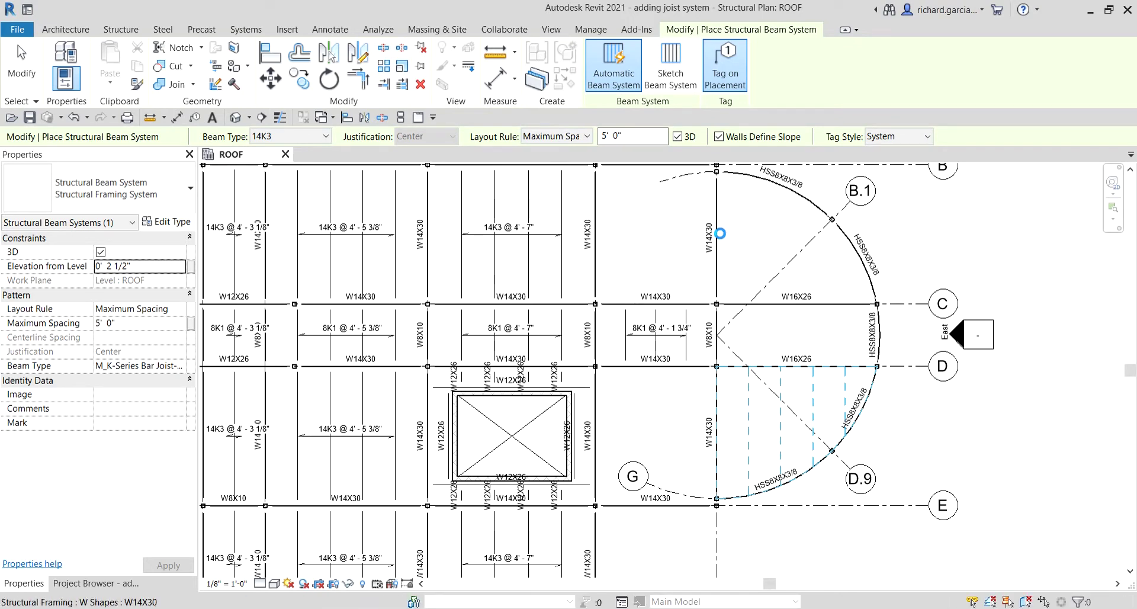
click(759, 251)
middle_drag(759, 237, 762, 296)
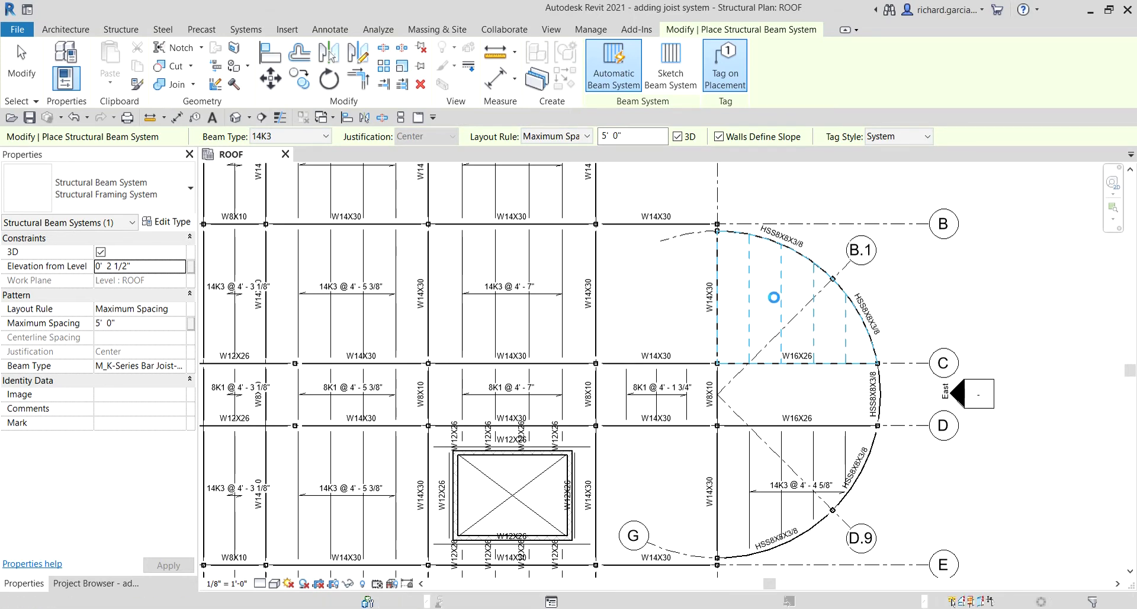
- Use 8K1 as the beam type and place a joist beam system in the bay east of grid 7 between grids C and D
click(325, 137)
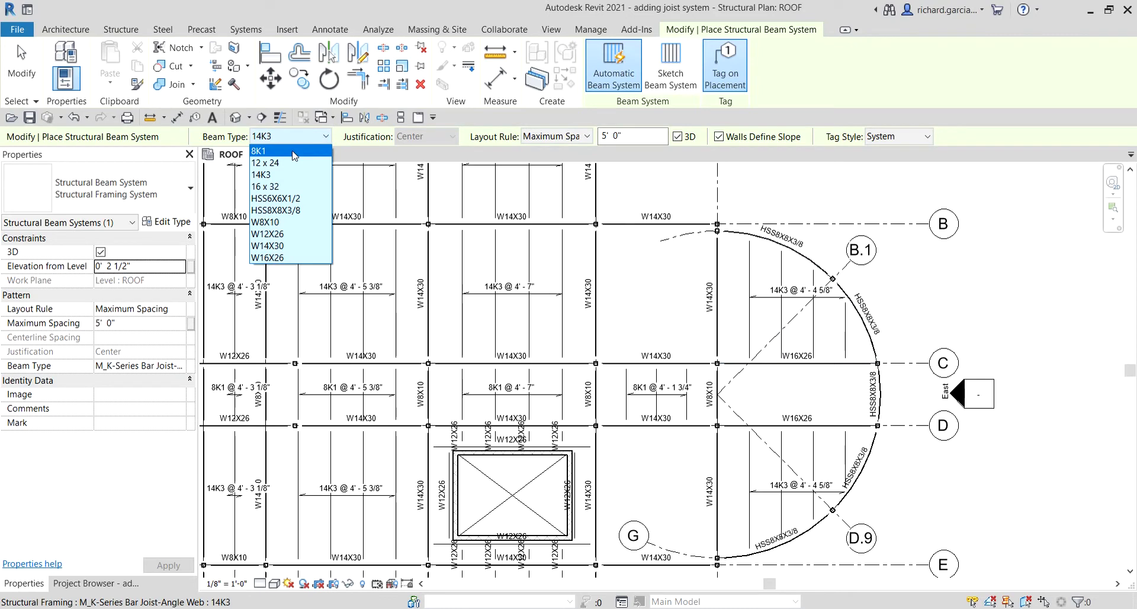
click(259, 150)
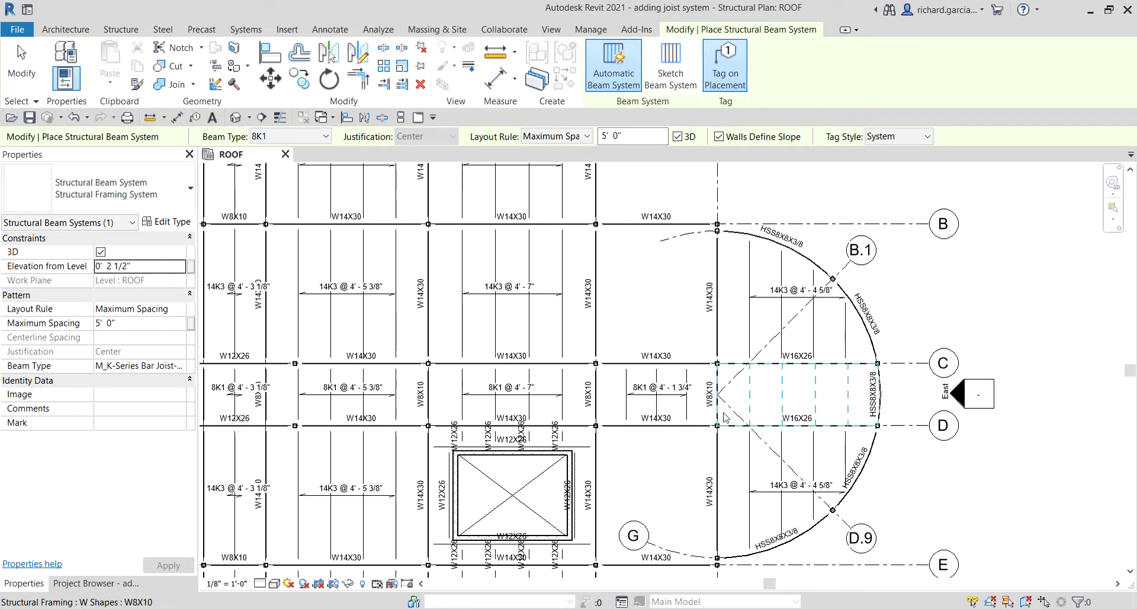
middle_drag(665, 311, 733, 315)
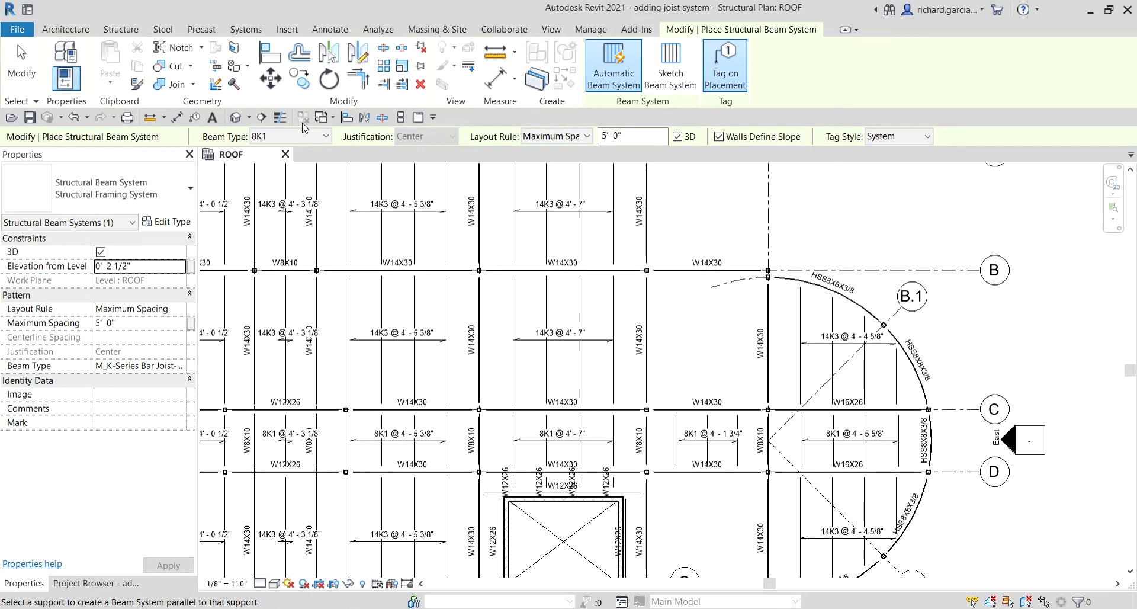
- Start a sketched 14K3 beam system and pick the four supporting beams around the bay west of grid 7, between grids B and C
click(312, 138)
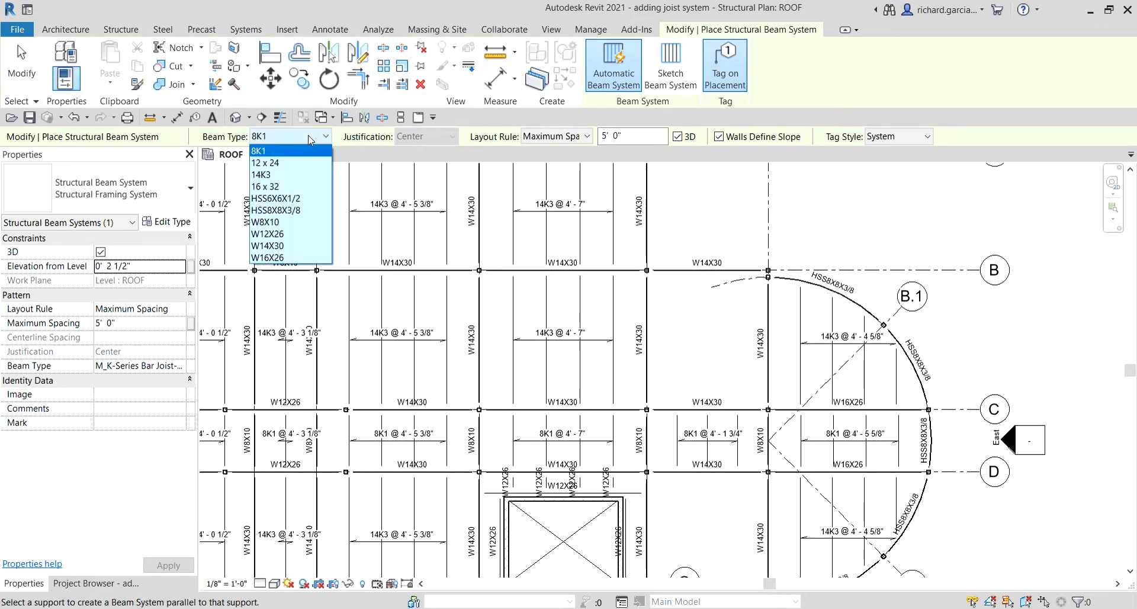
click(280, 175)
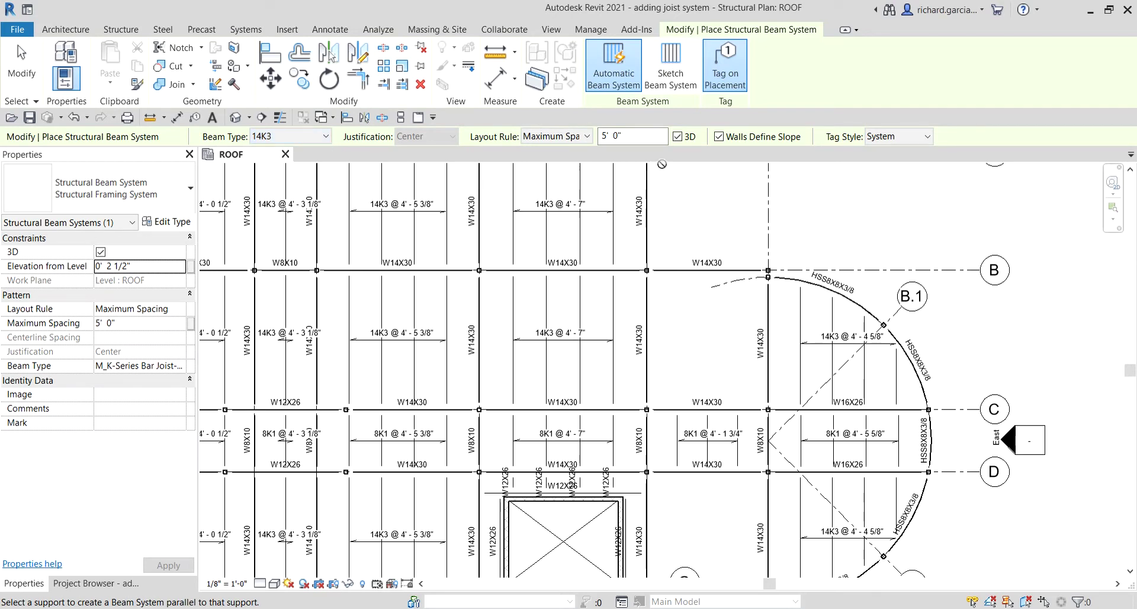
click(674, 70)
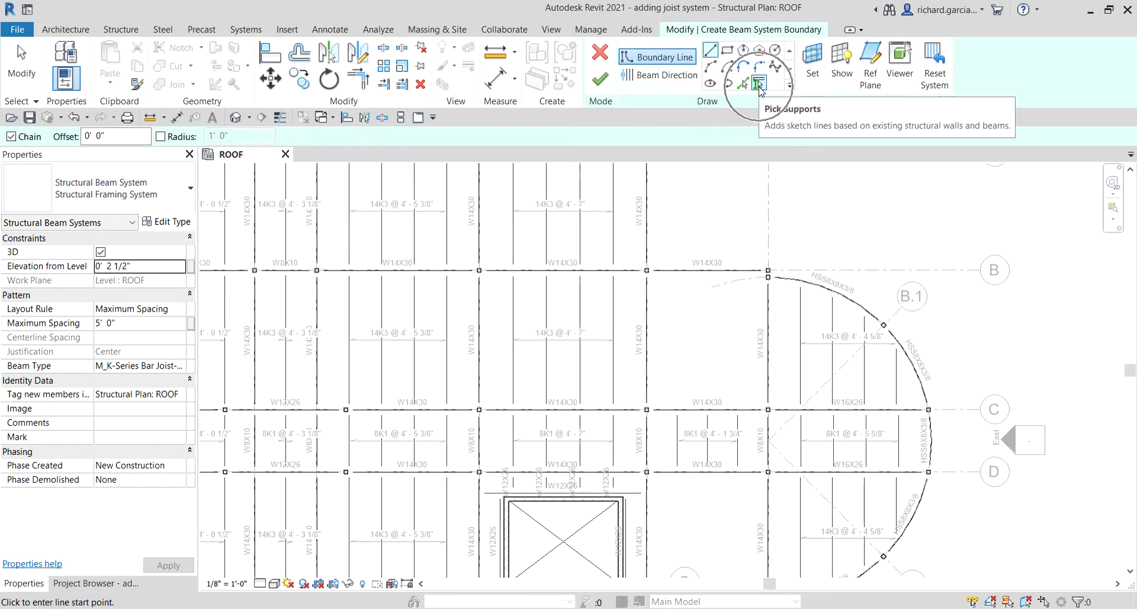
click(759, 84)
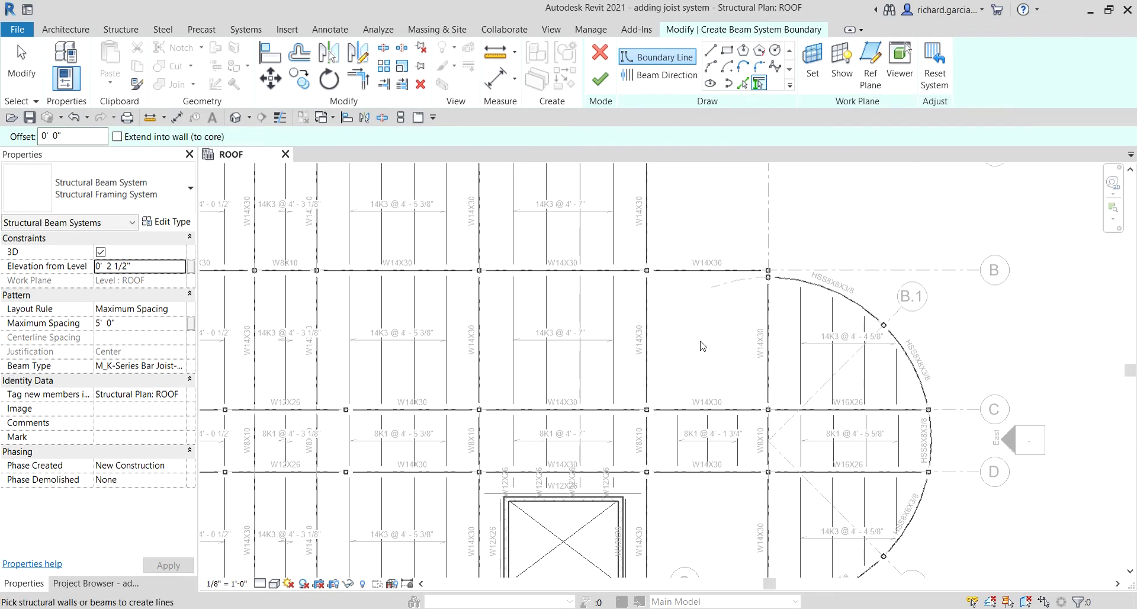
scroll(704, 345, up, 1)
scroll(695, 332, up, 1)
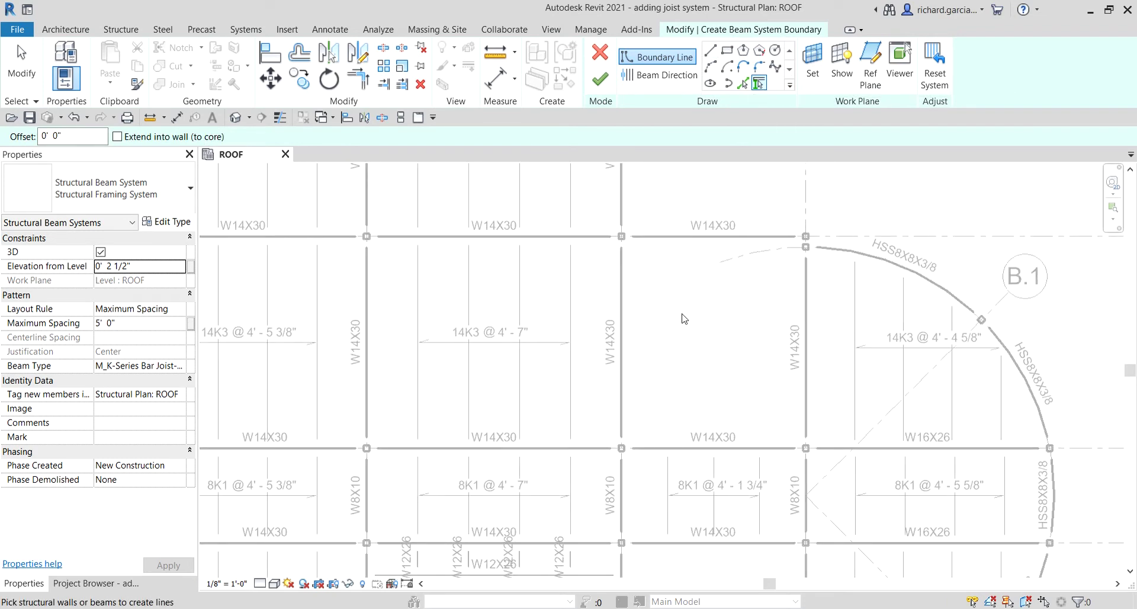
click(625, 299)
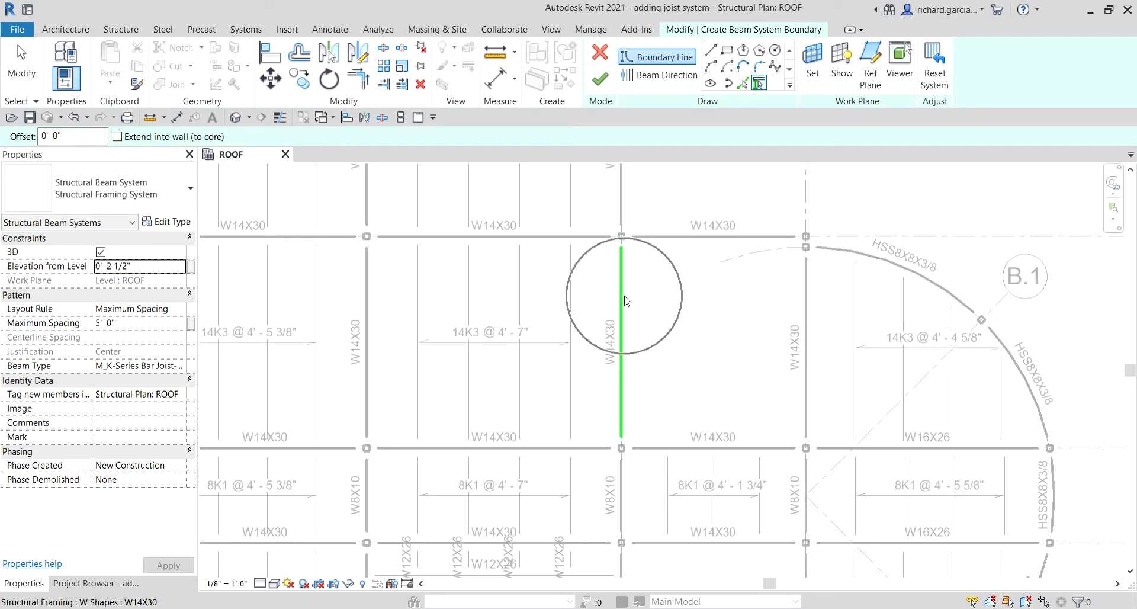
click(696, 246)
click(799, 321)
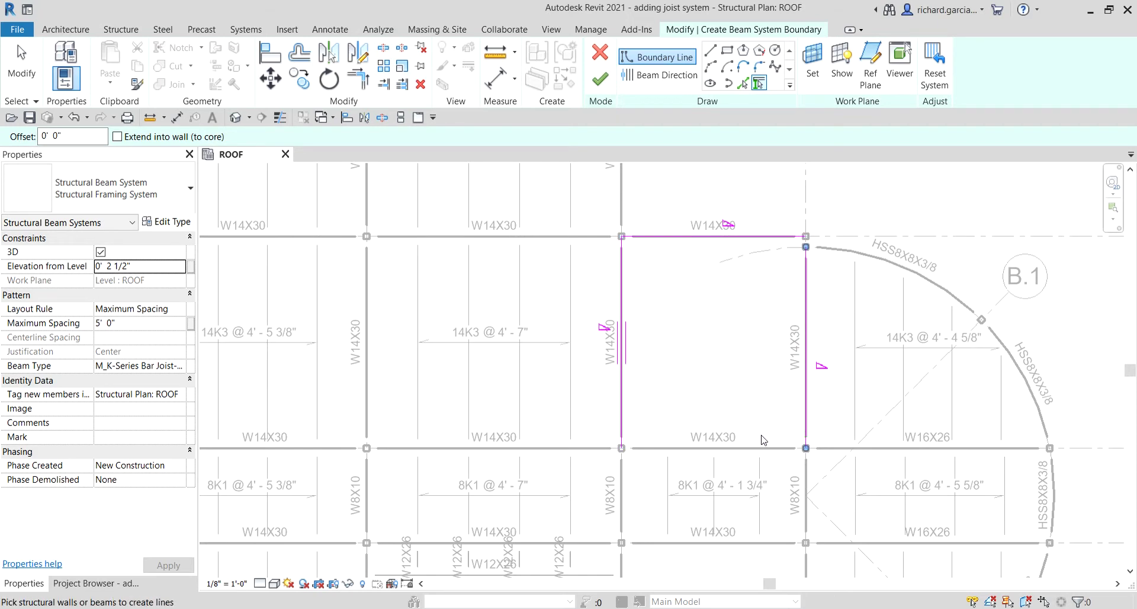
click(763, 449)
- Trim the boundary lines along grid B and grid 7 to form a closed corner at their intersection
scroll(804, 234, up, 10)
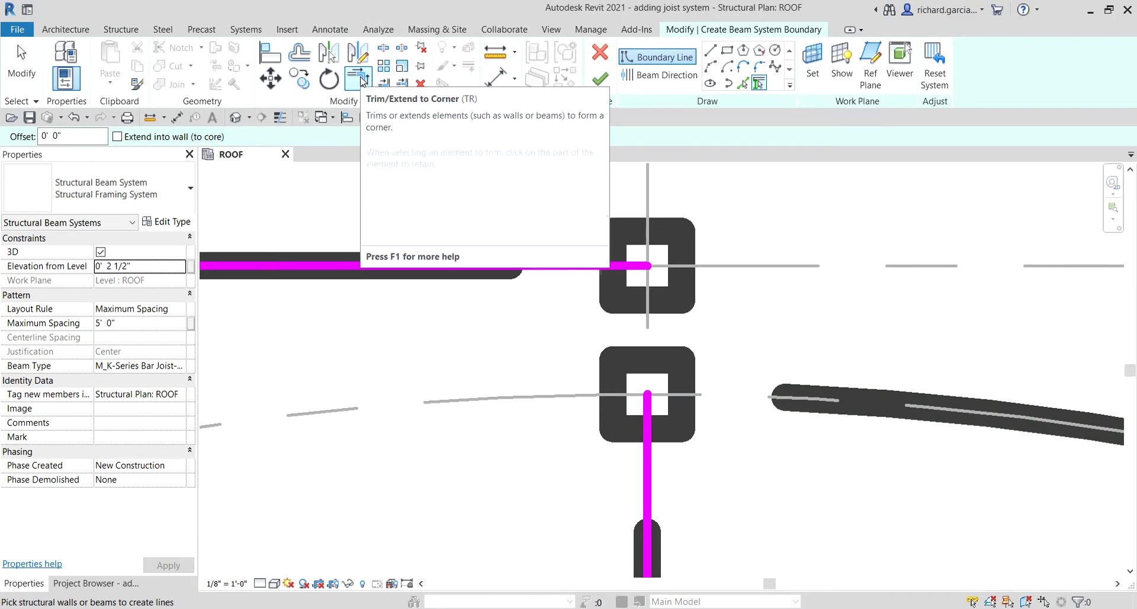
click(359, 79)
click(466, 286)
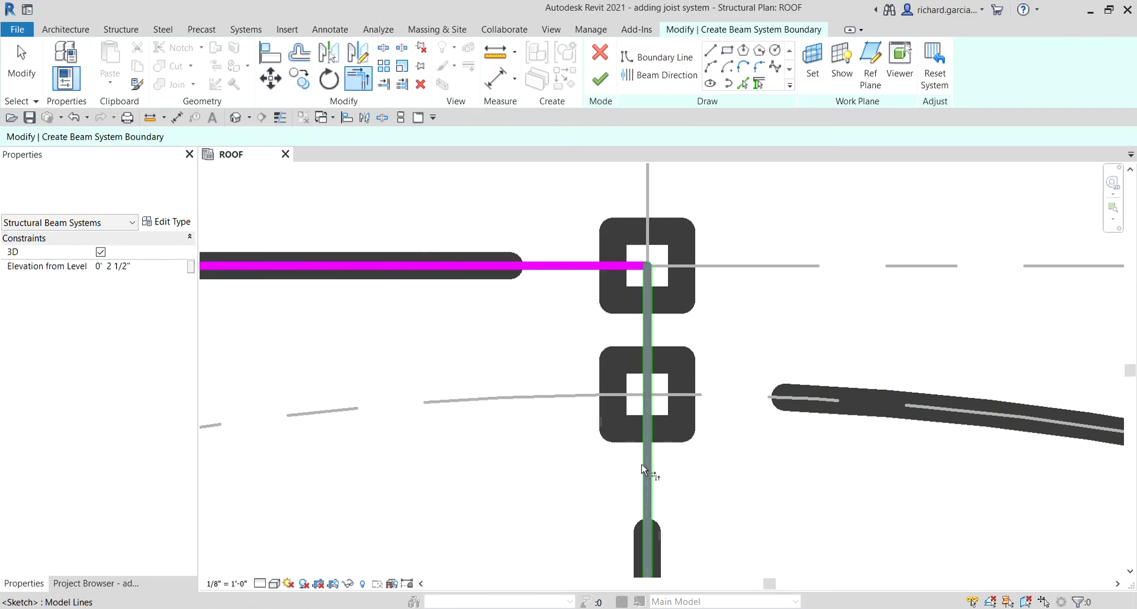
click(644, 470)
- Check the sketch's remaining corners along grid C, finish the beam system boundary and clear the selection
scroll(610, 436, up, 5)
scroll(579, 254, down, 5)
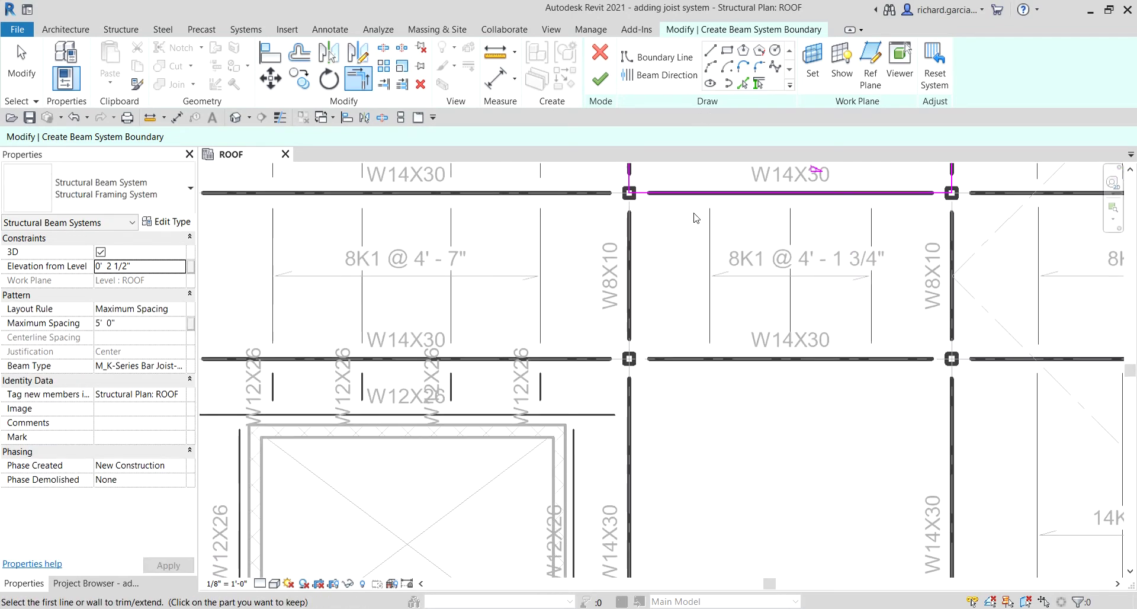
scroll(648, 195, up, 4)
scroll(943, 279, down, 5)
middle_drag(944, 279, 604, 459)
scroll(564, 415, up, 4)
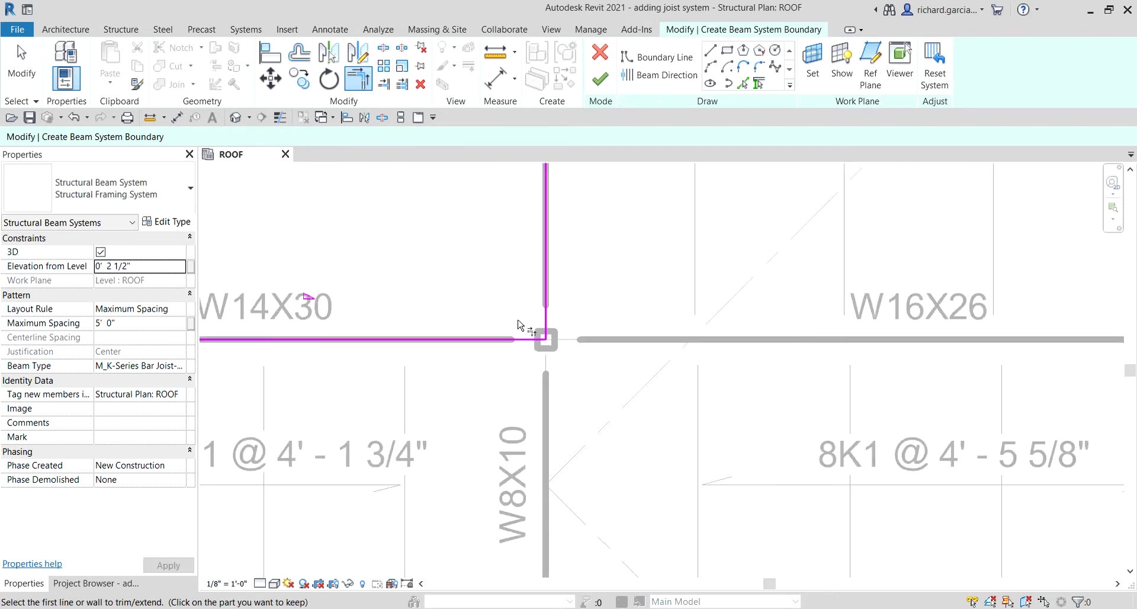
scroll(517, 325, down, 4)
click(602, 86)
scroll(436, 281, down, 2)
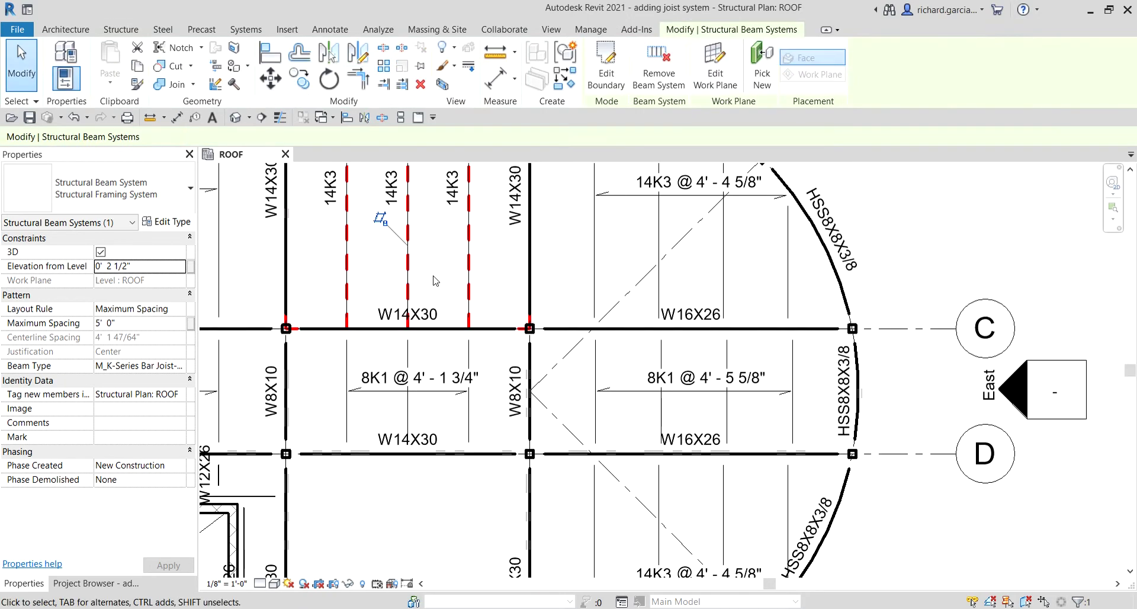
middle_drag(735, 545, 790, 578)
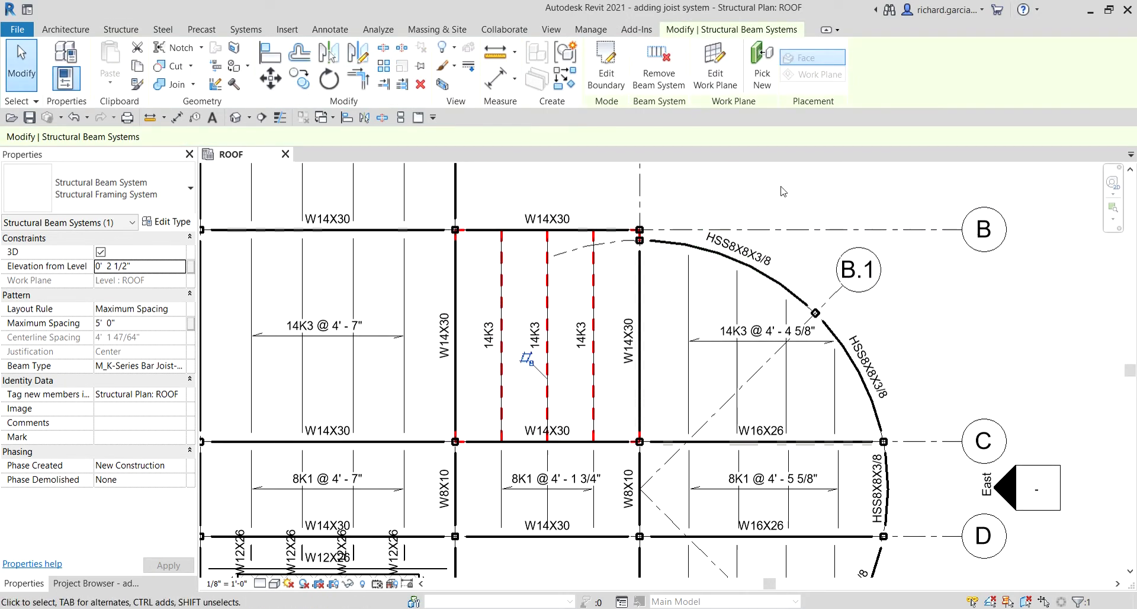
click(21, 62)
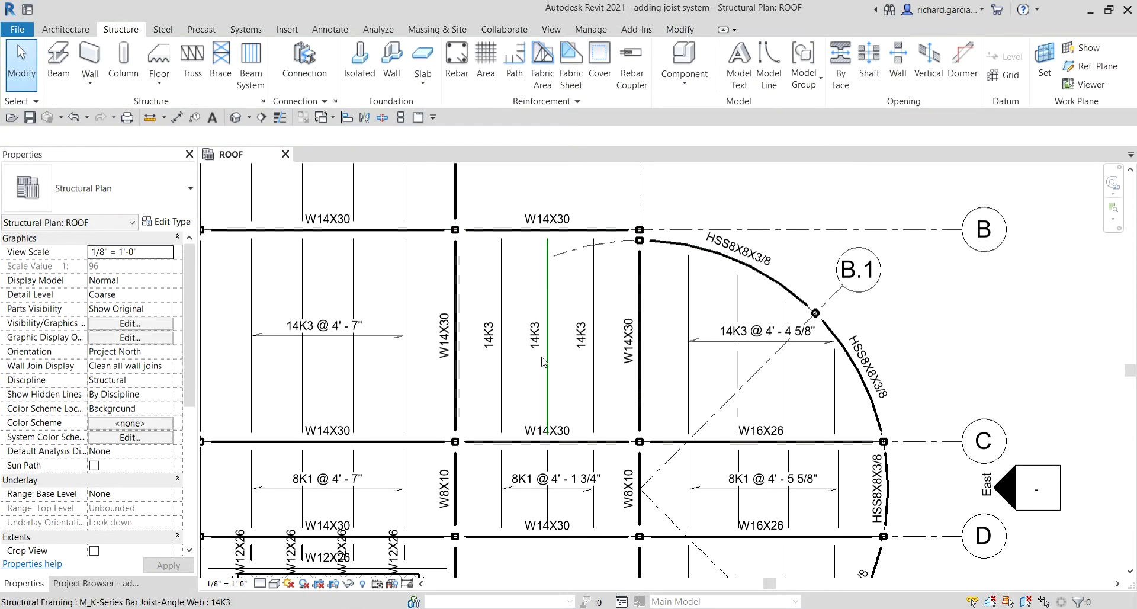
- Delete the three individual 14K3 framing tags from the joists in the new bay between grids B and C
scroll(474, 308, up, 2)
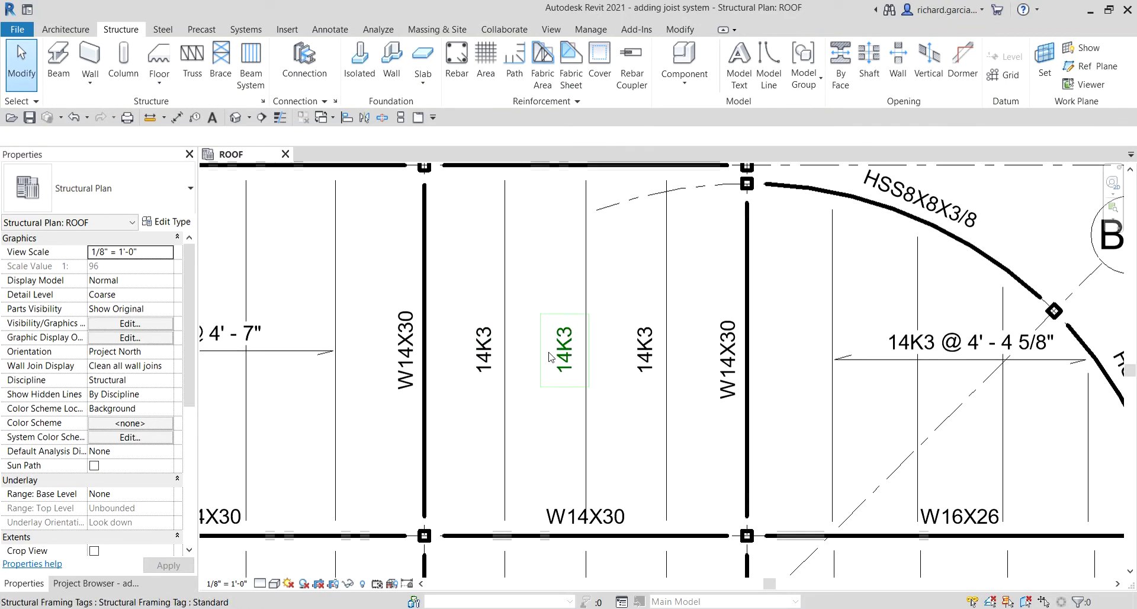
scroll(583, 365, down, 2)
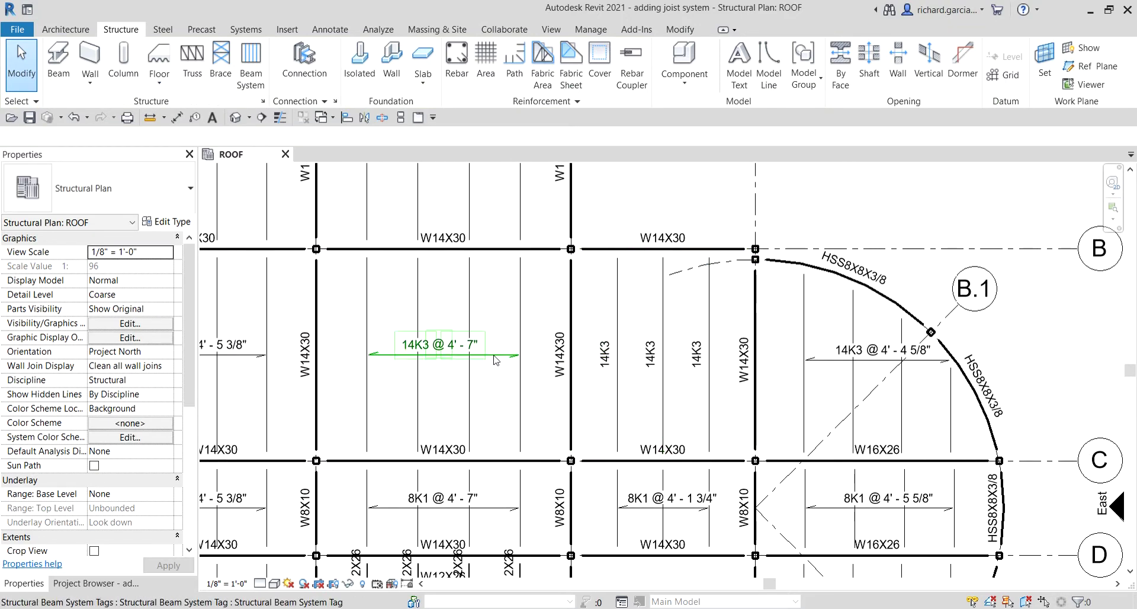
scroll(696, 350, up, 2)
click(605, 354)
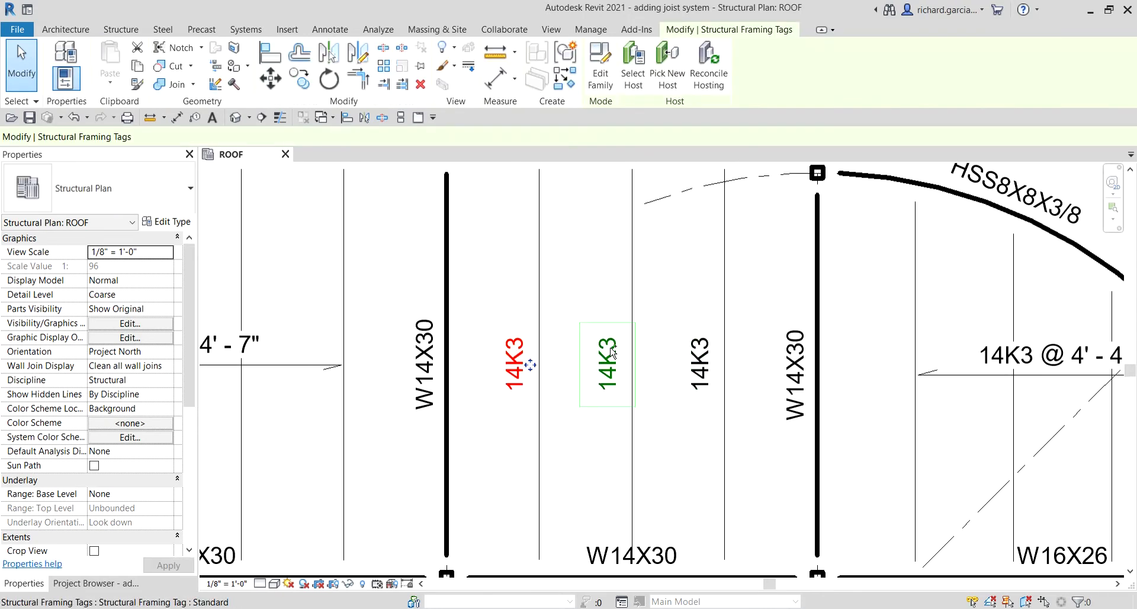
ctrl+click(612, 349)
ctrl+click(702, 355)
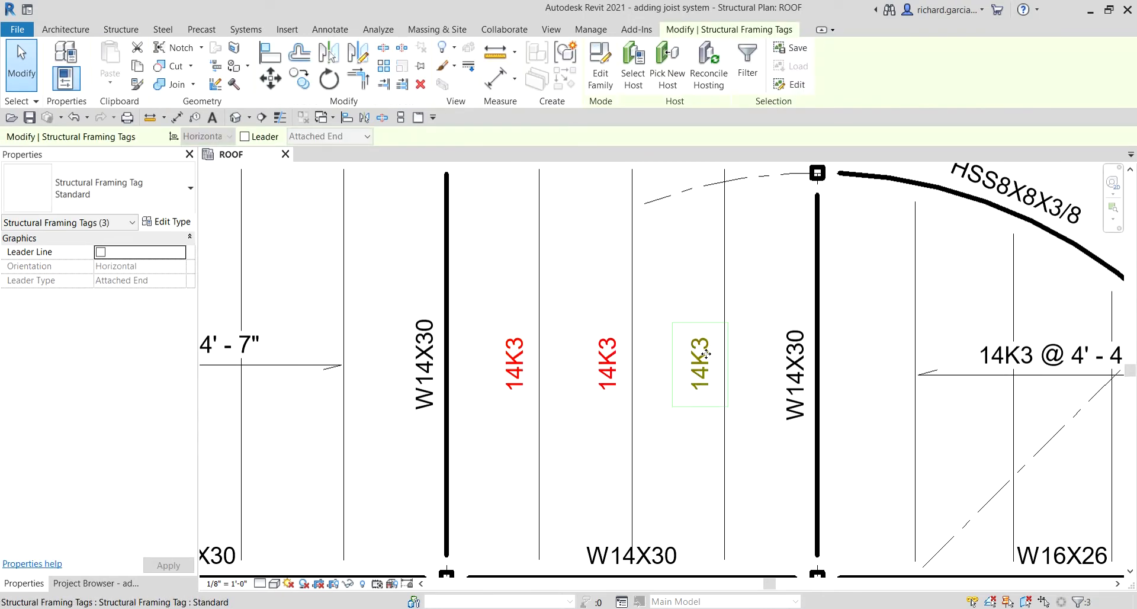
key(Delete)
scroll(708, 362, down, 3)
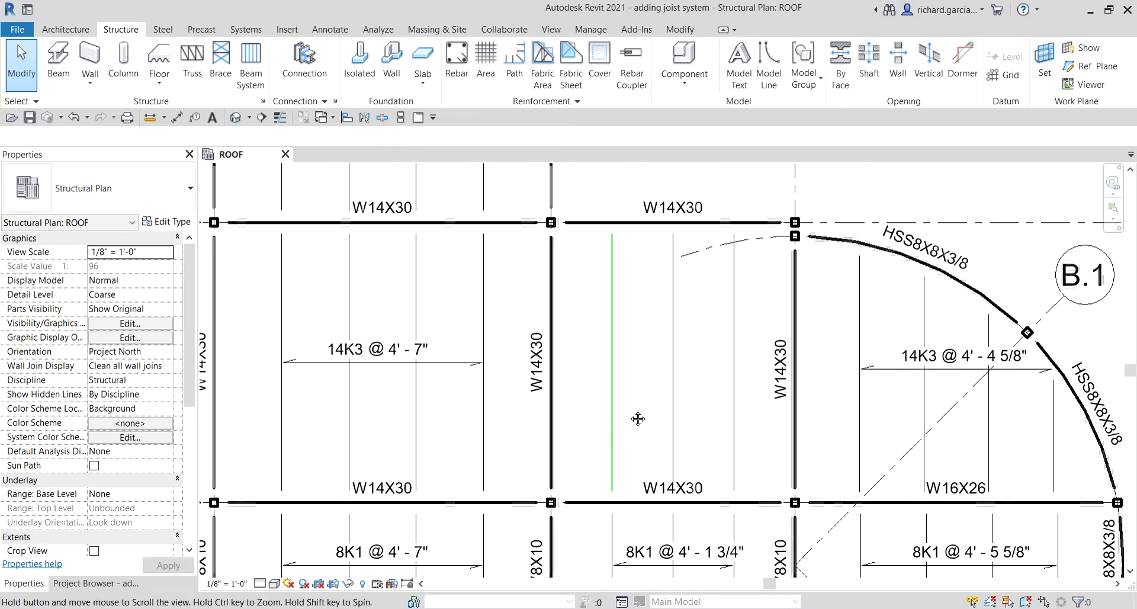
- Tag the new joist system between grids B and C with a structural beam system tag, aligned with the neighbouring bay's tag
click(462, 366)
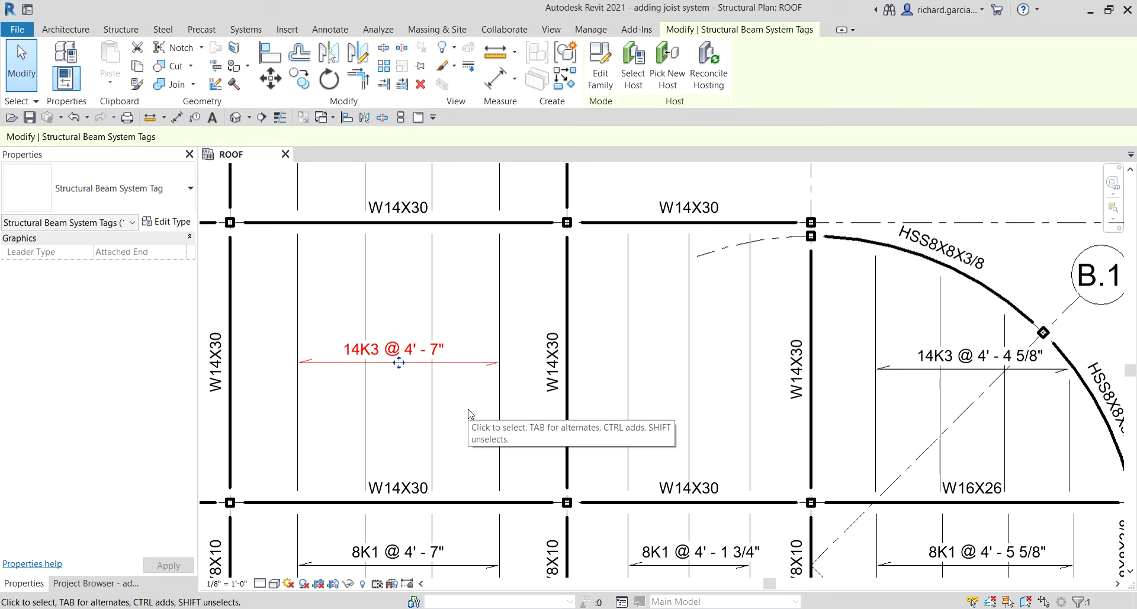
key(Return)
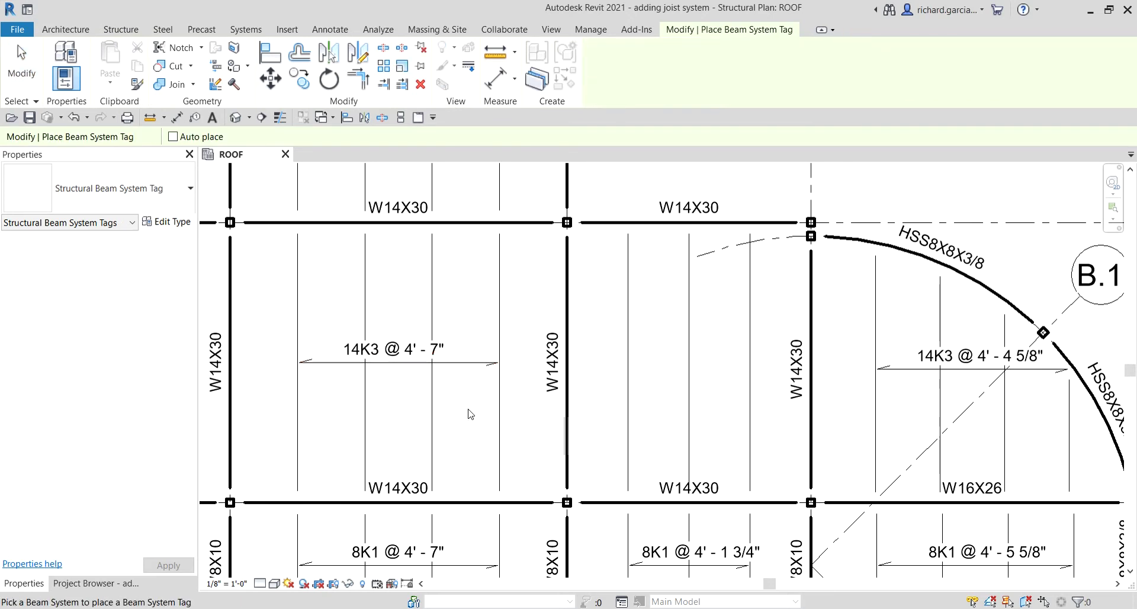
click(630, 365)
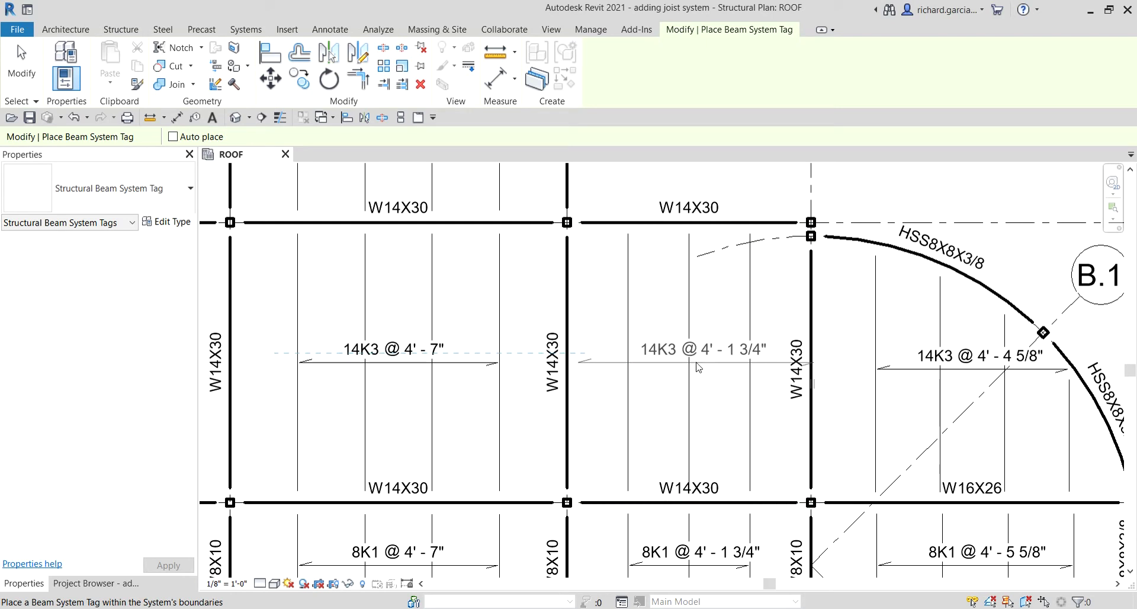
click(699, 367)
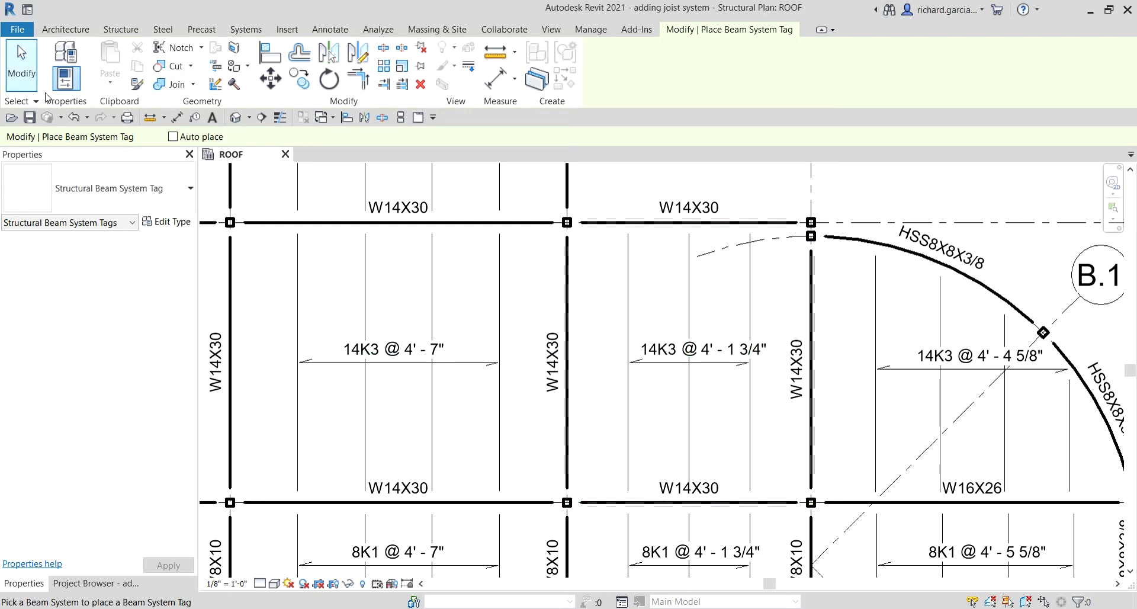
click(22, 63)
- Mirror a copy of the new 14K3 beam system and its tag into the D–E bay, about a horizontal axis through arc grid G's centre
scroll(666, 195, down, 4)
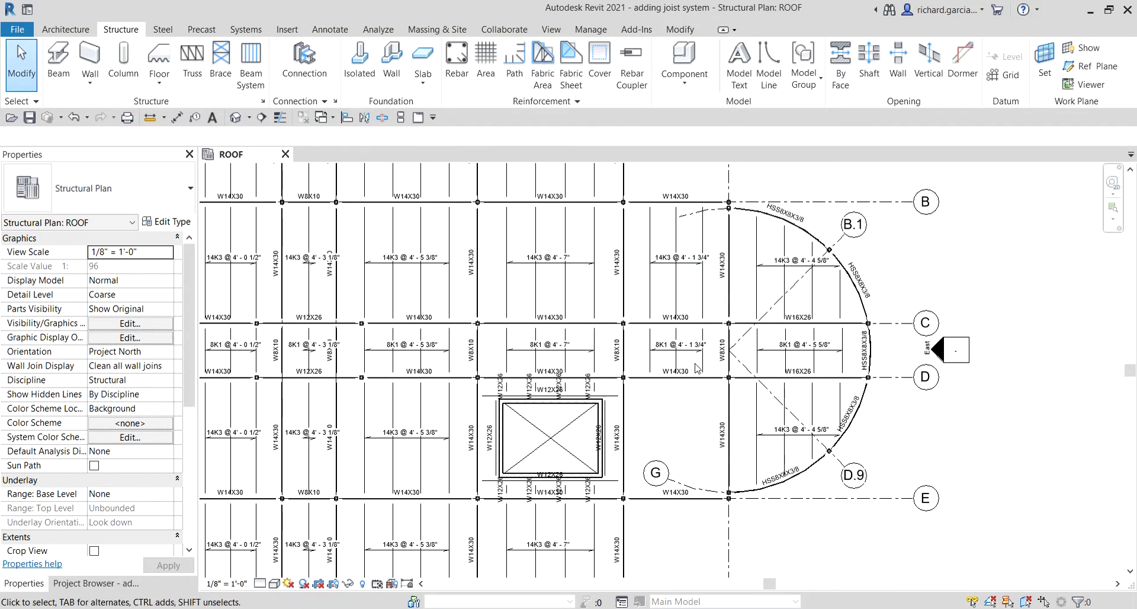
scroll(700, 260, up, 3)
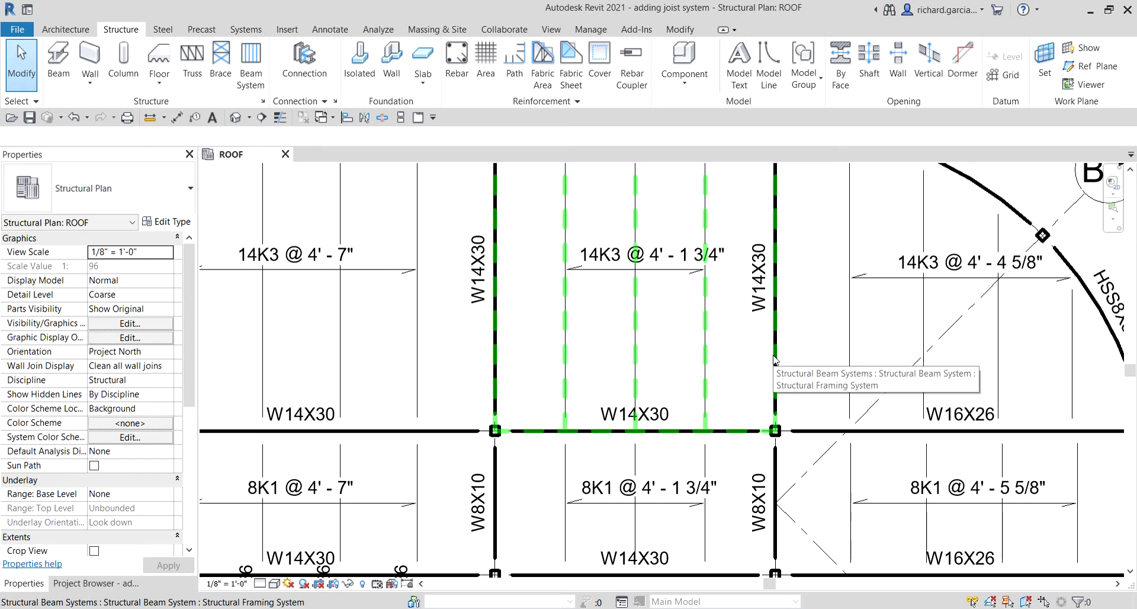
click(775, 359)
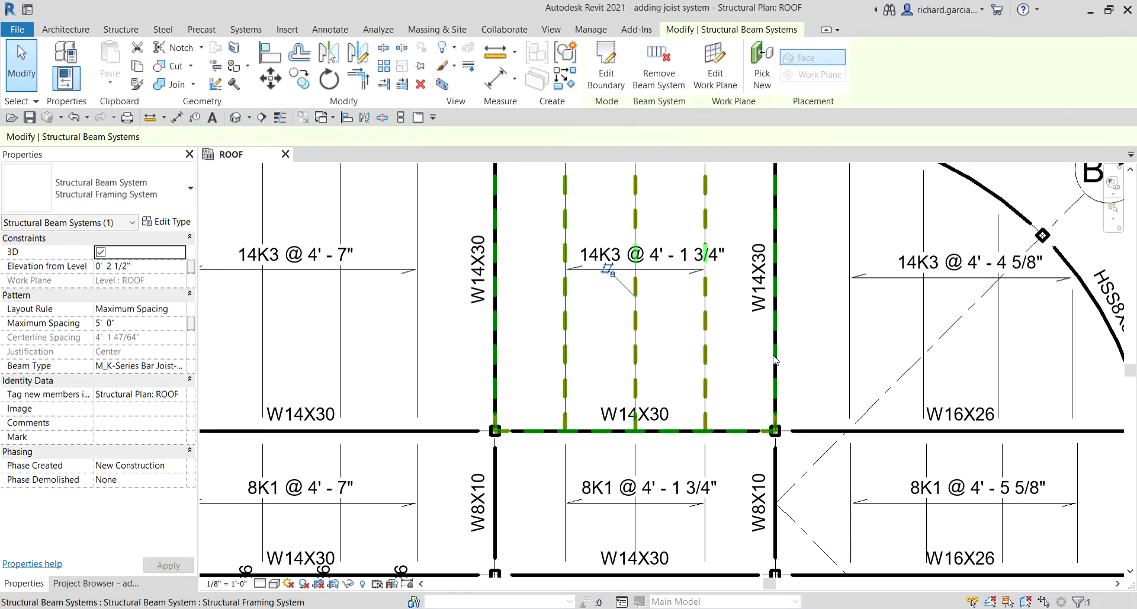
ctrl+click(675, 261)
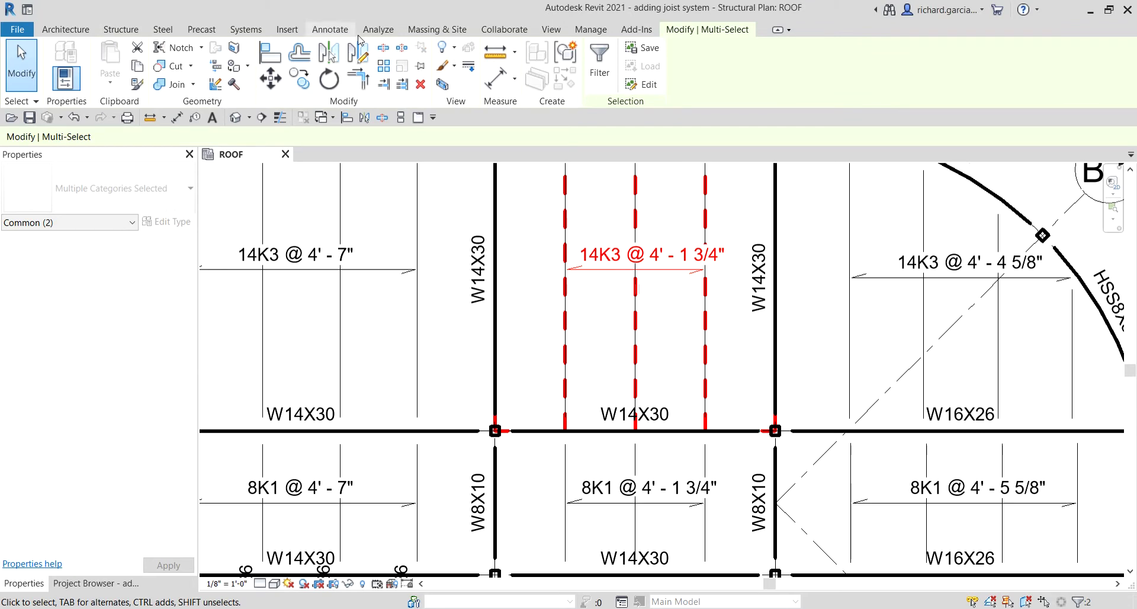
click(360, 66)
scroll(736, 381, up, 2)
middle_drag(737, 381, 723, 237)
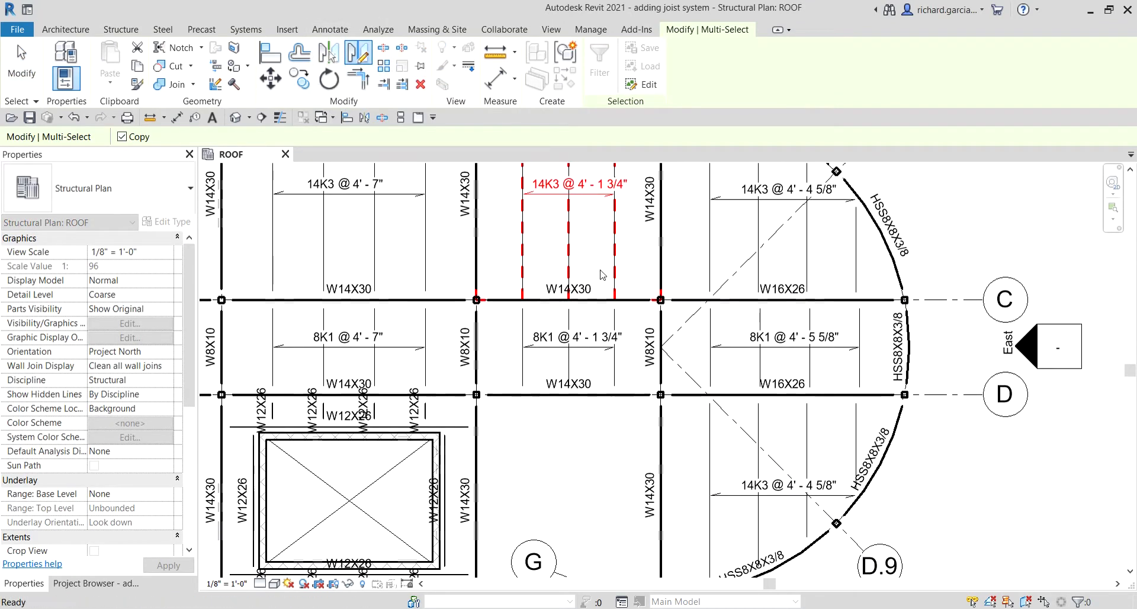
scroll(695, 351, down, 2)
click(645, 348)
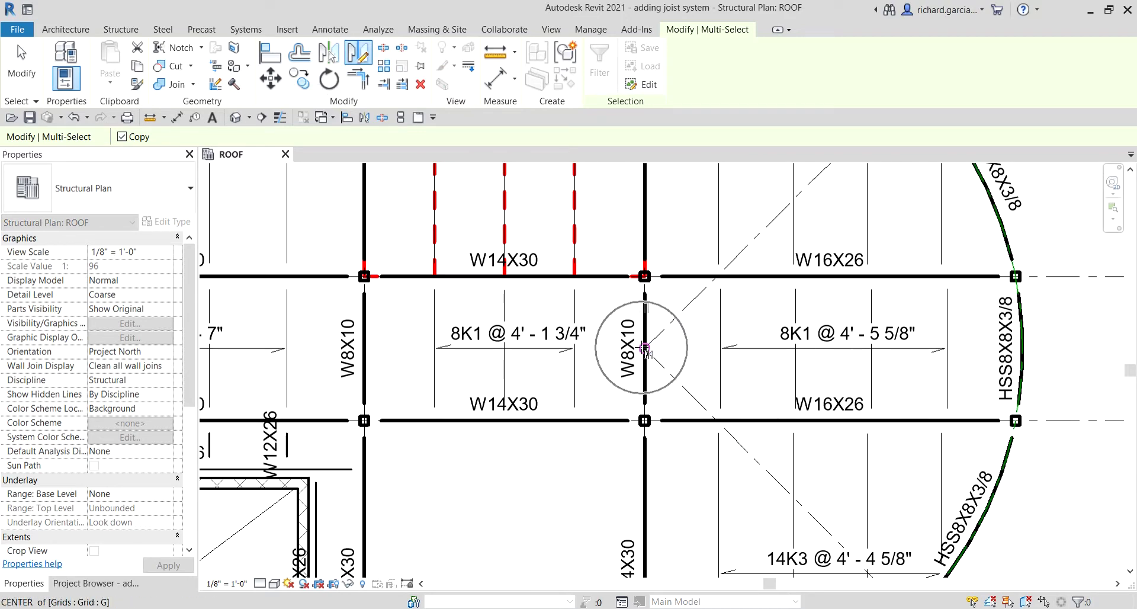
key(ctrl)
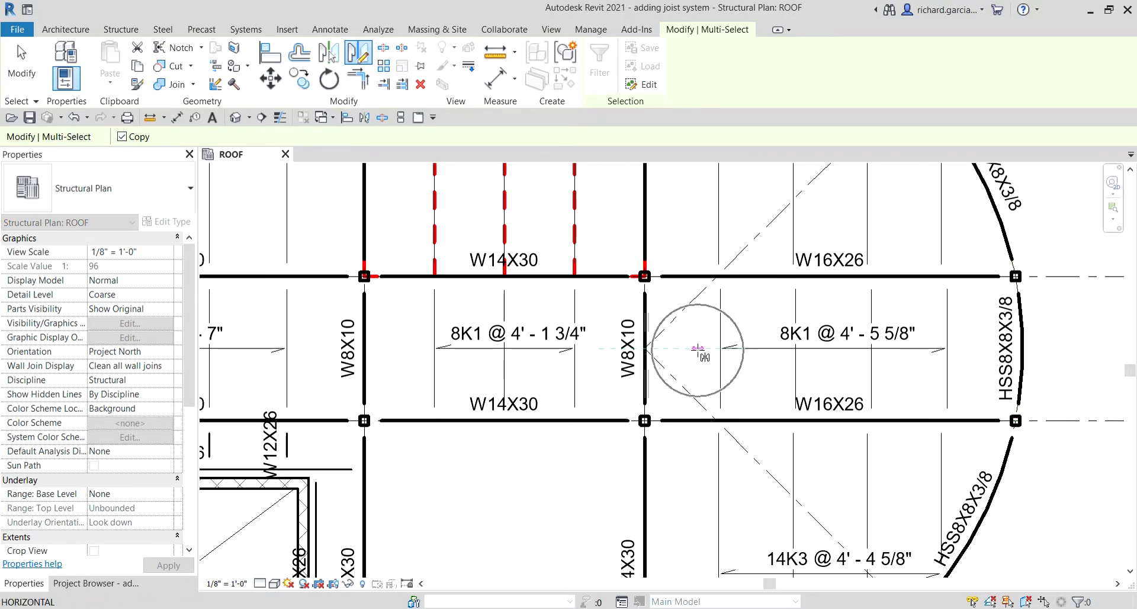
click(698, 348)
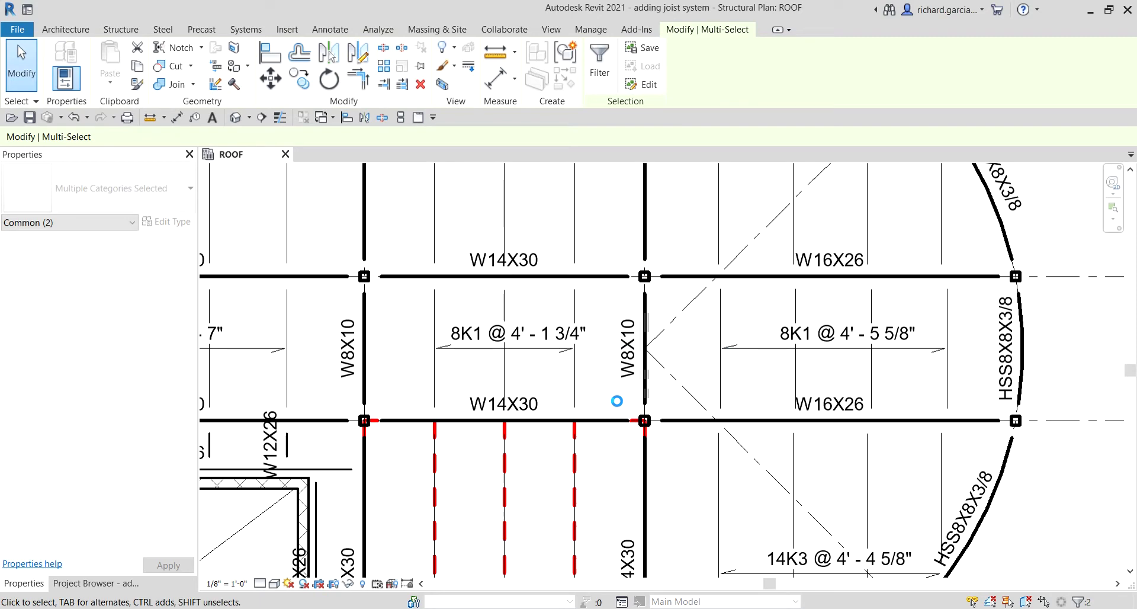
scroll(711, 355, down, 3)
scroll(711, 355, up, 2)
middle_drag(757, 521, 850, 485)
scroll(711, 360, down, 2)
click(20, 67)
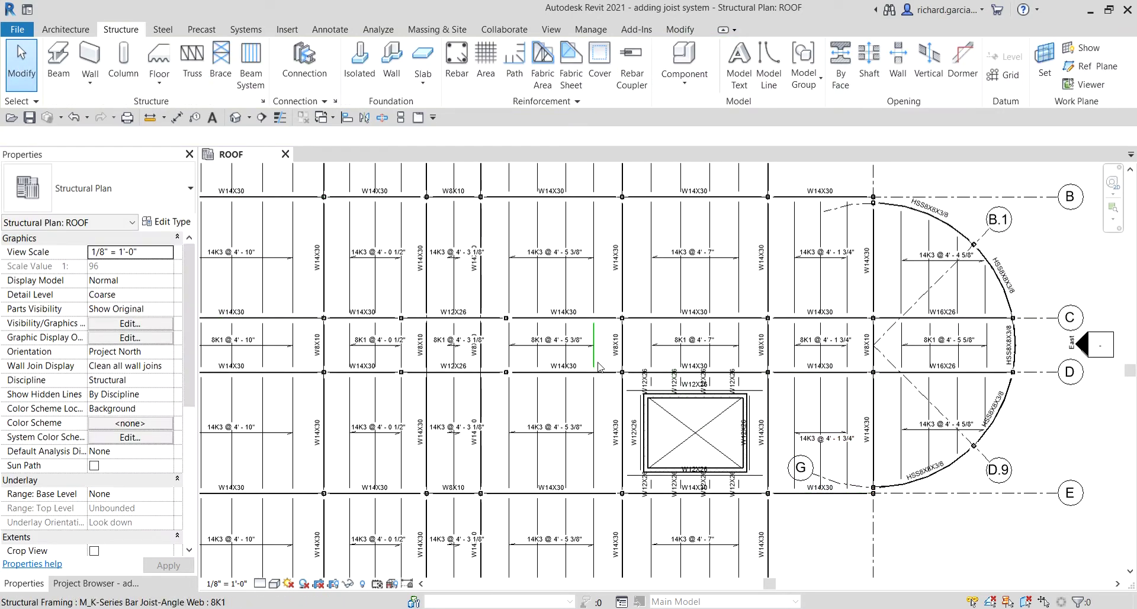
- Open the default 3D view and examine the roof bar joists where they bear on the beams
click(231, 119)
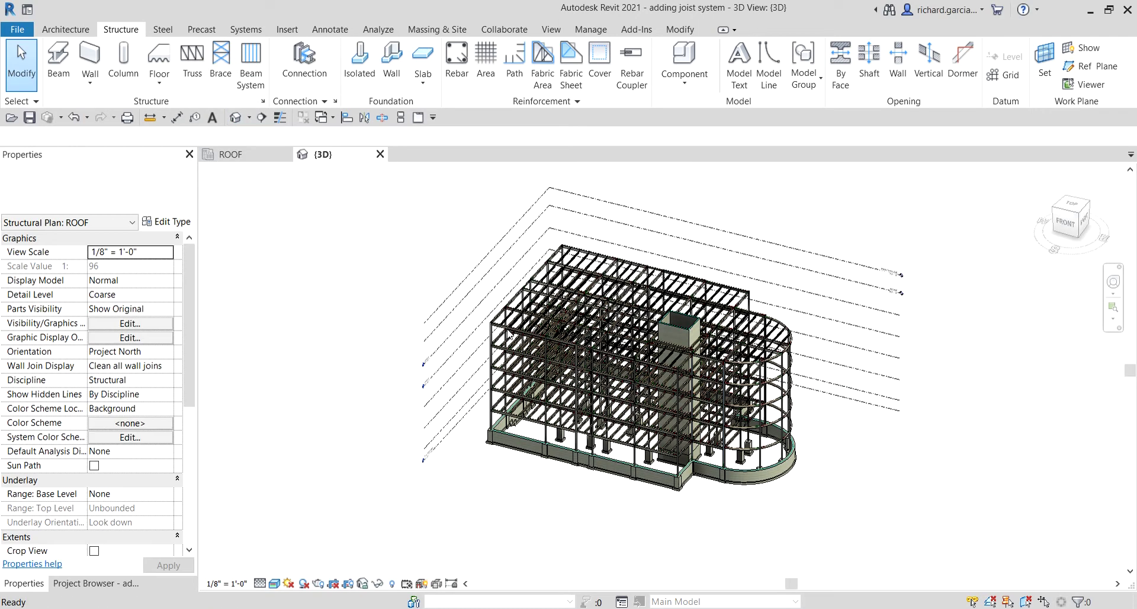
scroll(564, 245, up, 10)
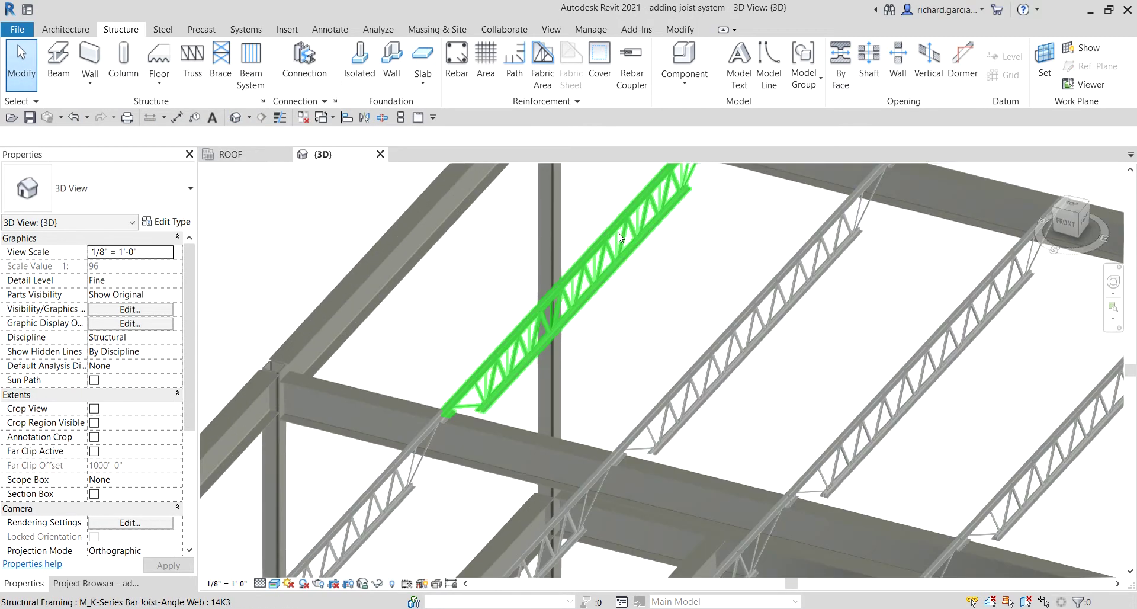
scroll(462, 370, up, 3)
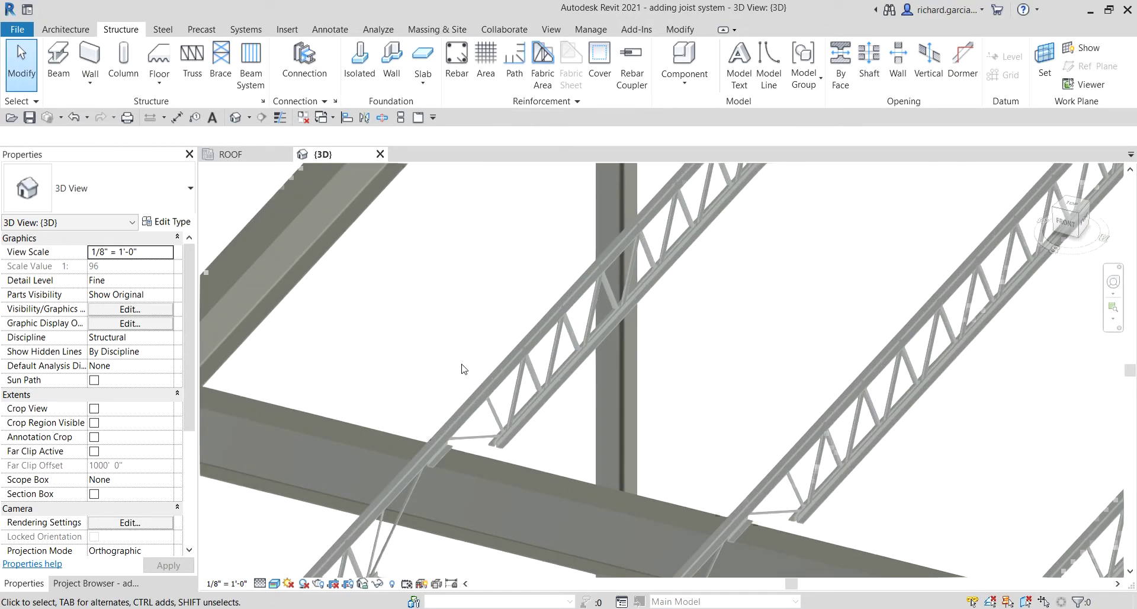
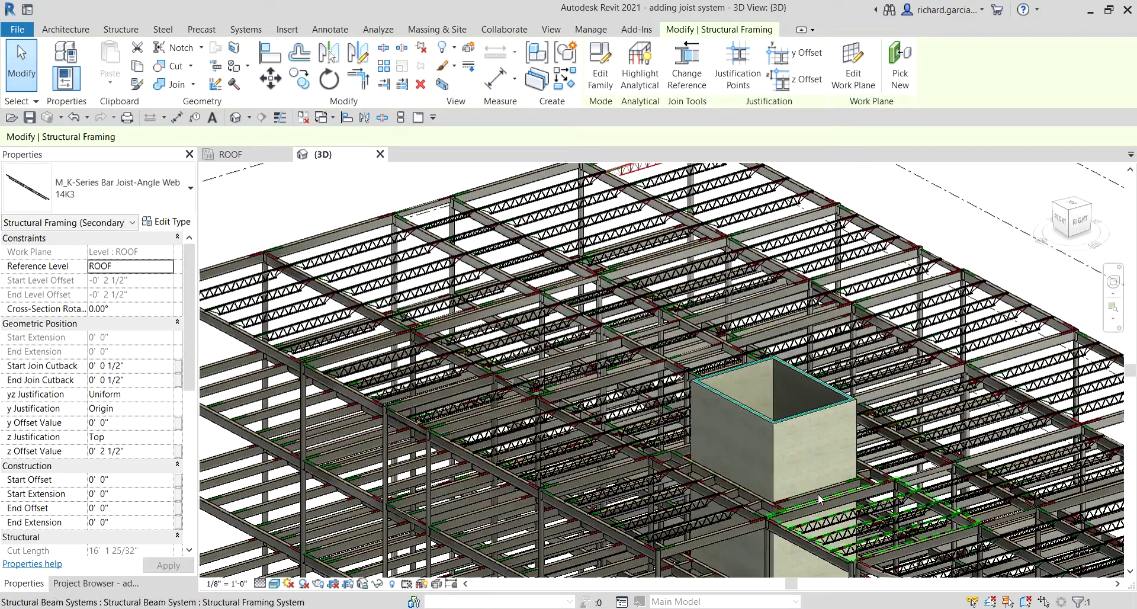
- Examine the short W12X26 beams between the roof joist ends and the masonry shaft, checking how their tops line up with the supporting beams
scroll(722, 303, up, 8)
scroll(510, 340, up, 8)
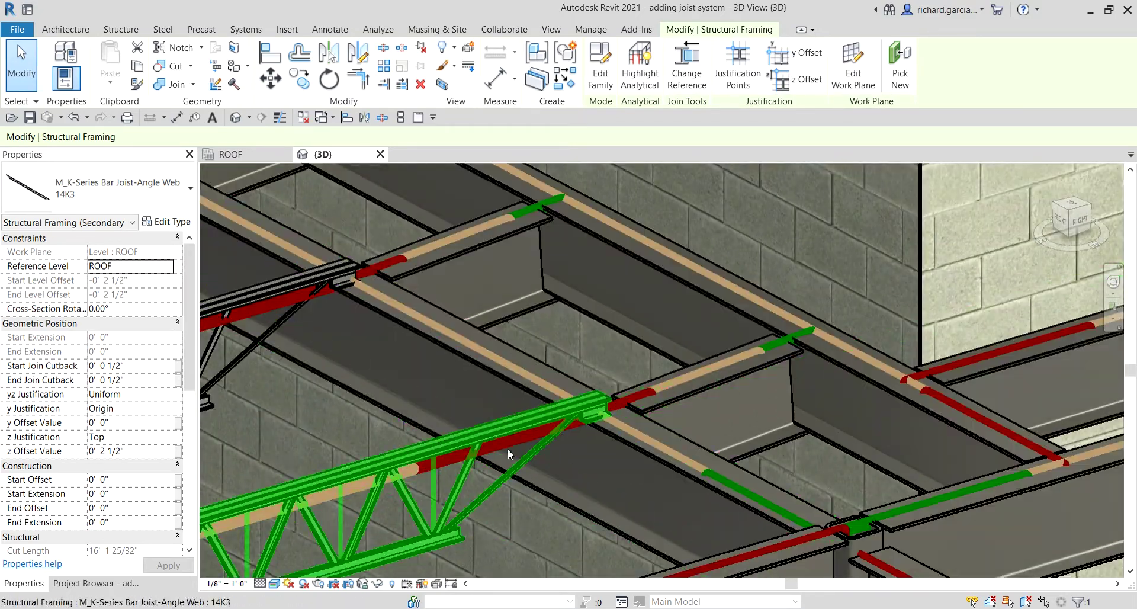
middle_drag(507, 449, 660, 421)
click(495, 276)
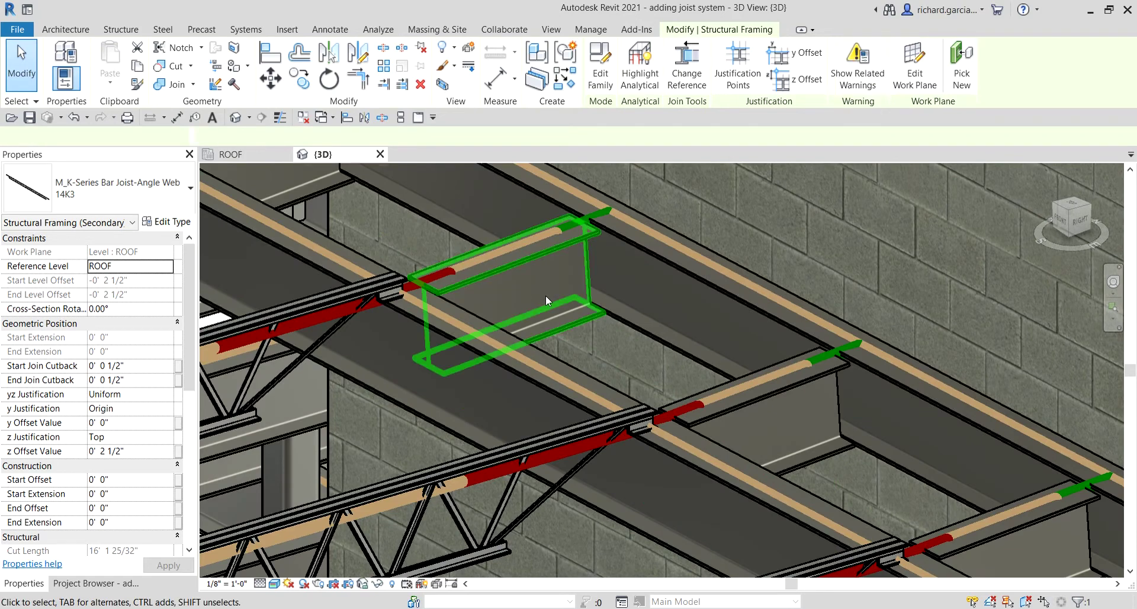
shift+middle_drag(545, 295, 651, 317)
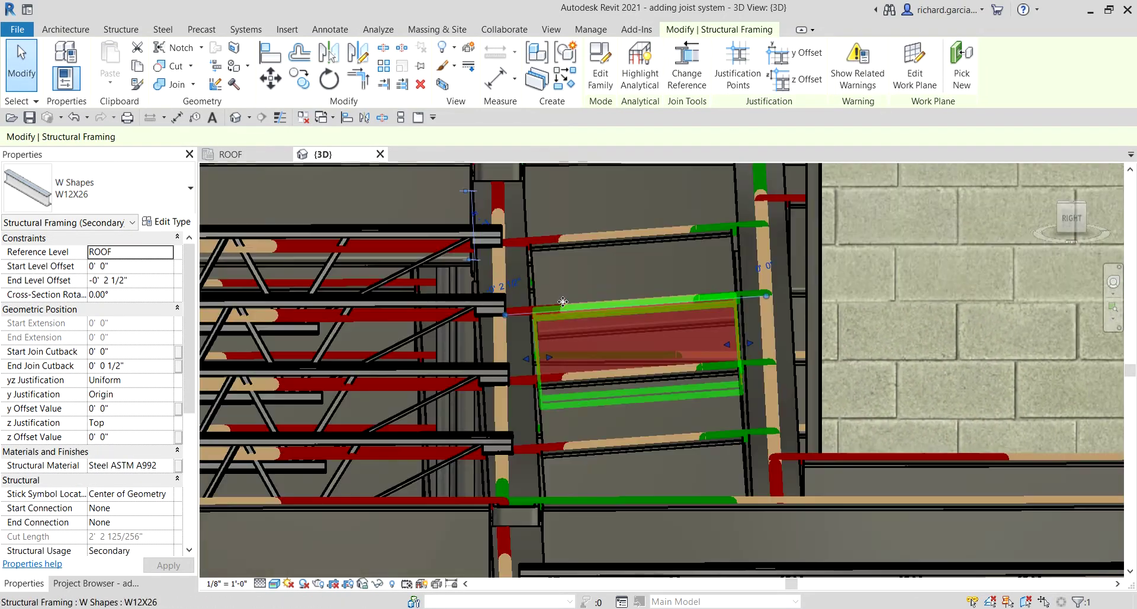
shift+middle_drag(559, 336, 599, 374)
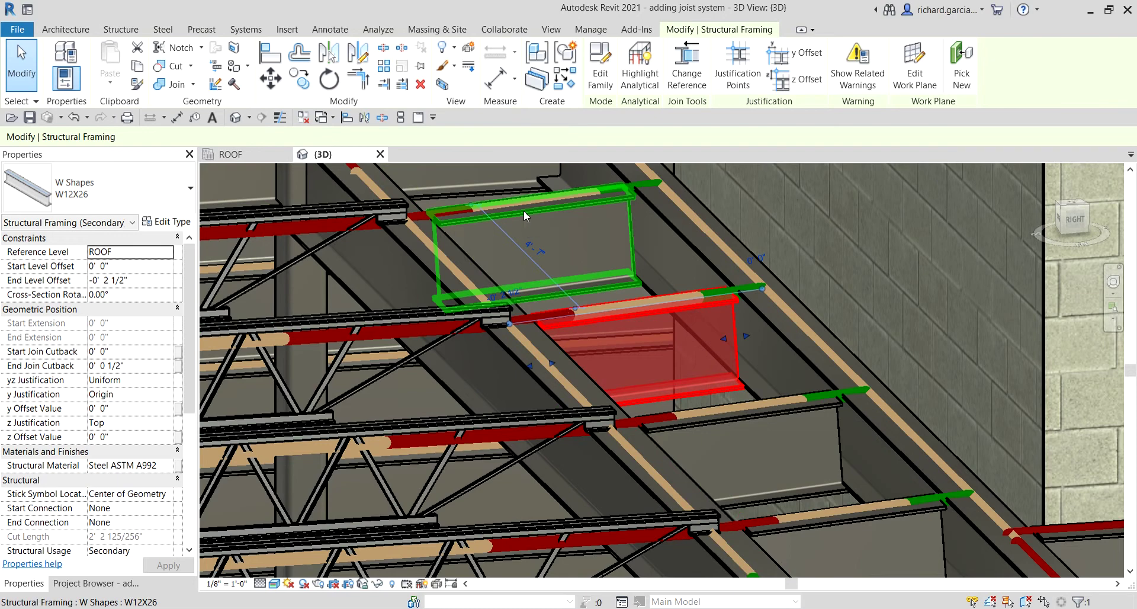
click(560, 236)
scroll(560, 237, down, 3)
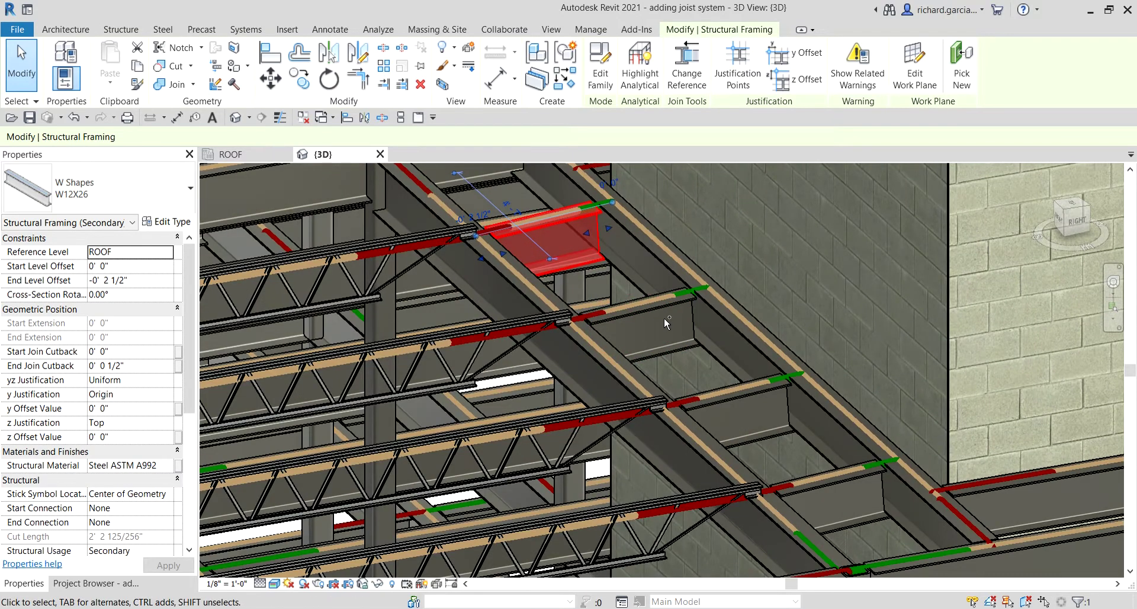
ctrl+click(652, 309)
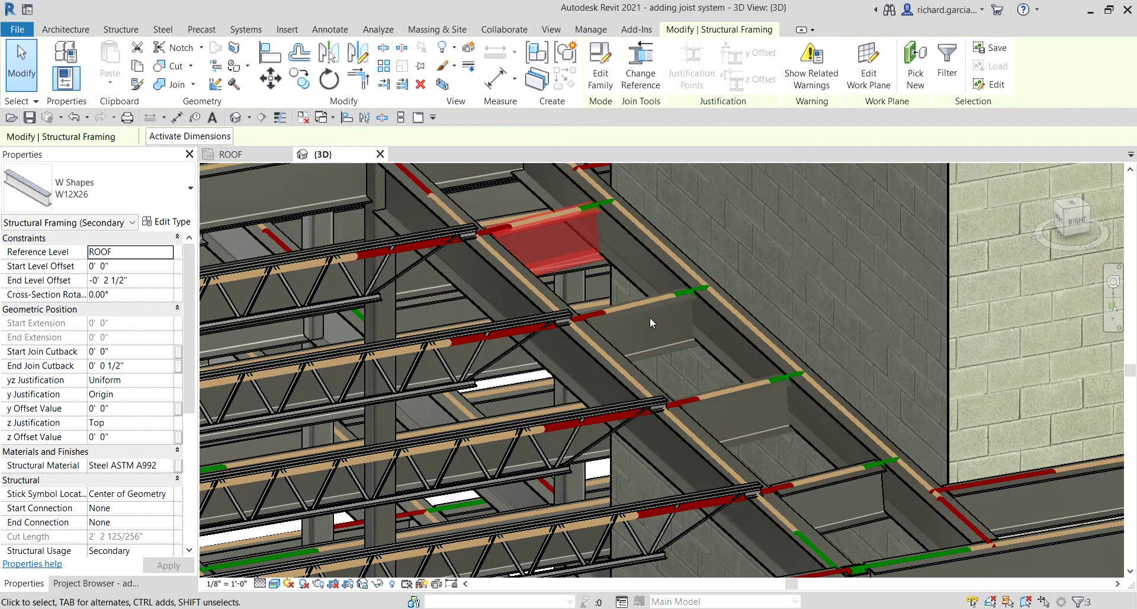
key(Escape)
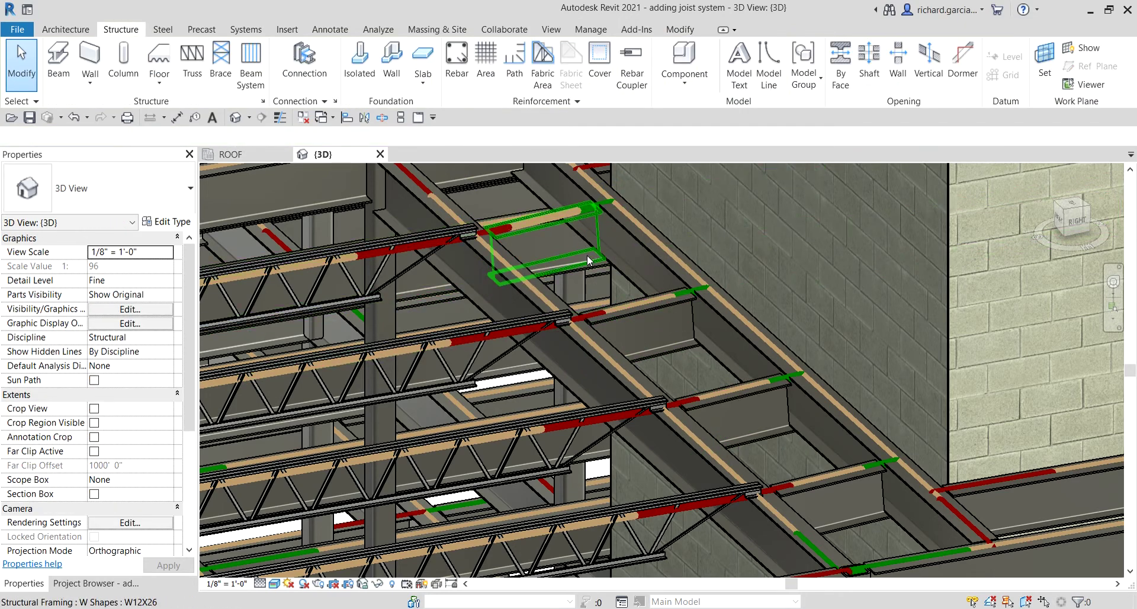
- Set the End Level Offset to 0 for the four short W12X26 roof beams on this side of the masonry shaft
click(588, 255)
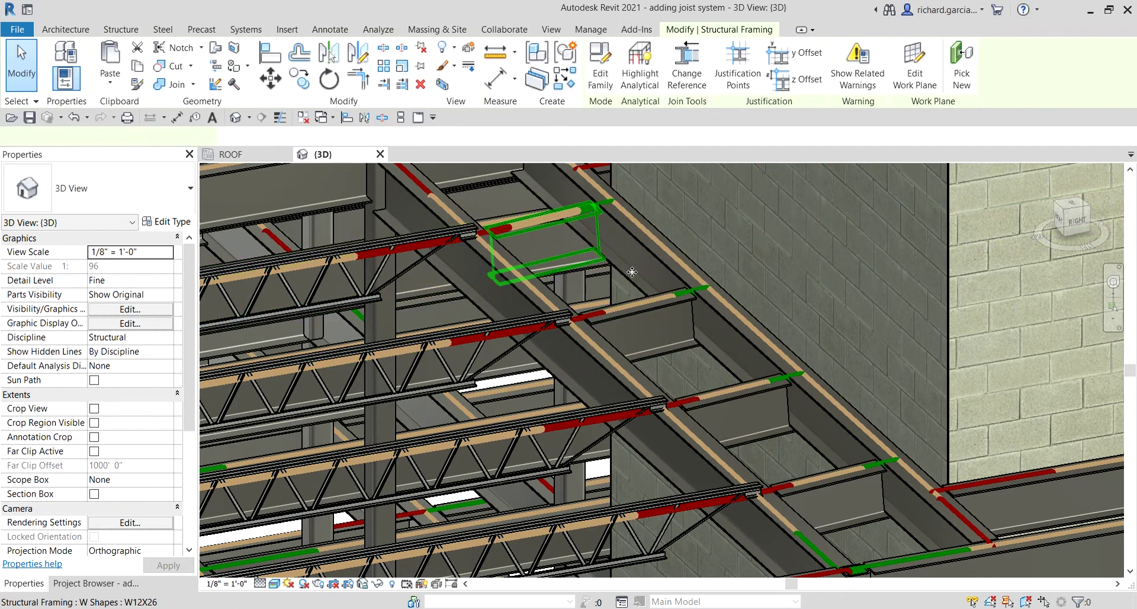
ctrl+click(681, 348)
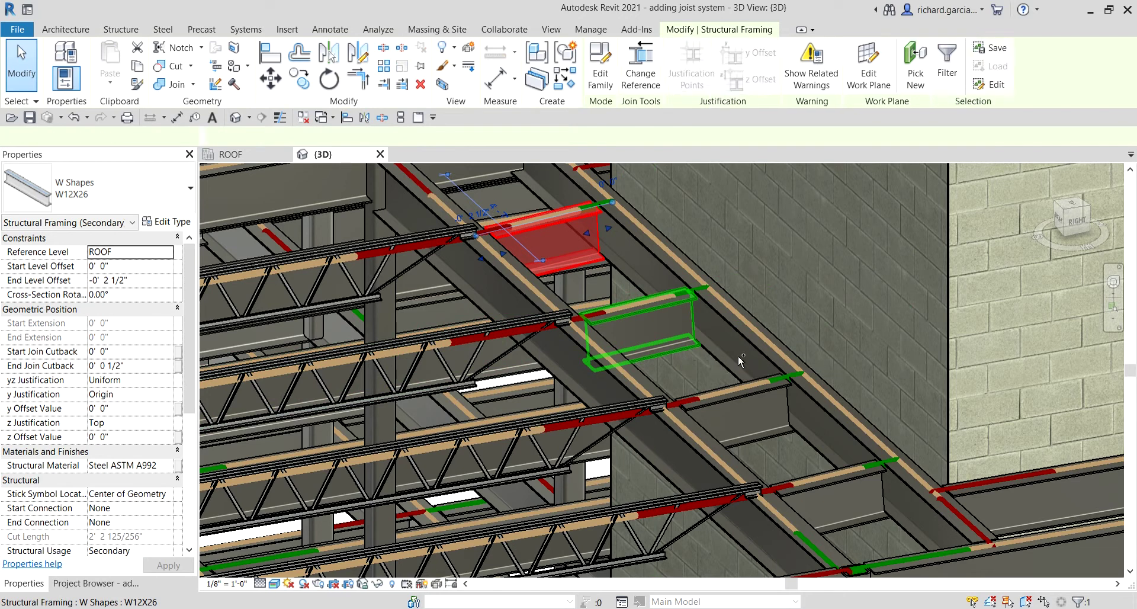
ctrl+click(774, 435)
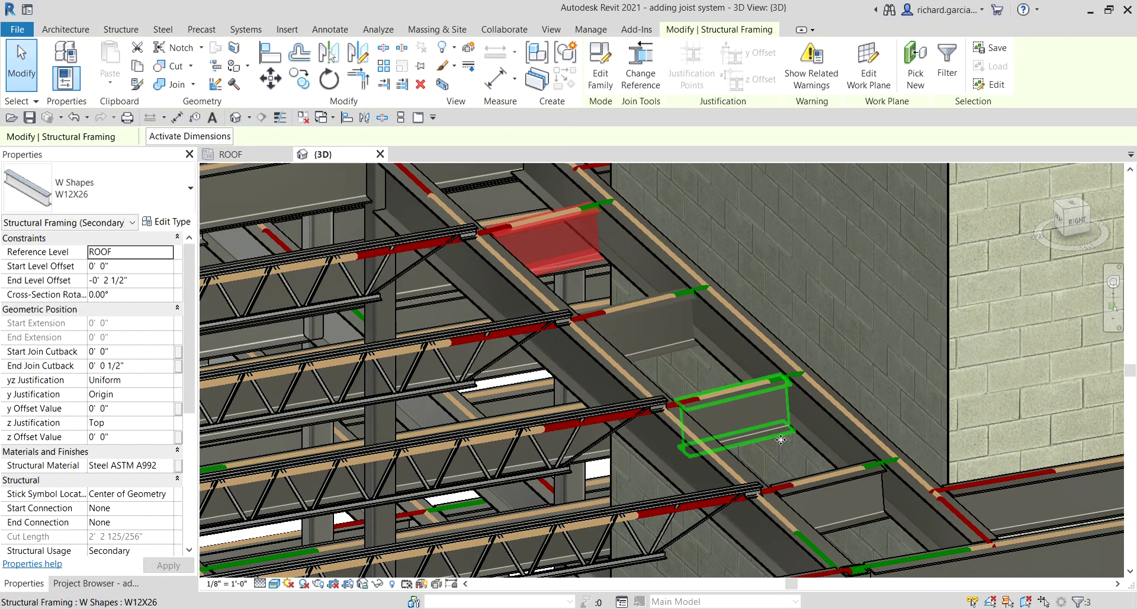
ctrl+click(868, 520)
shift+middle_drag(731, 414, 767, 450)
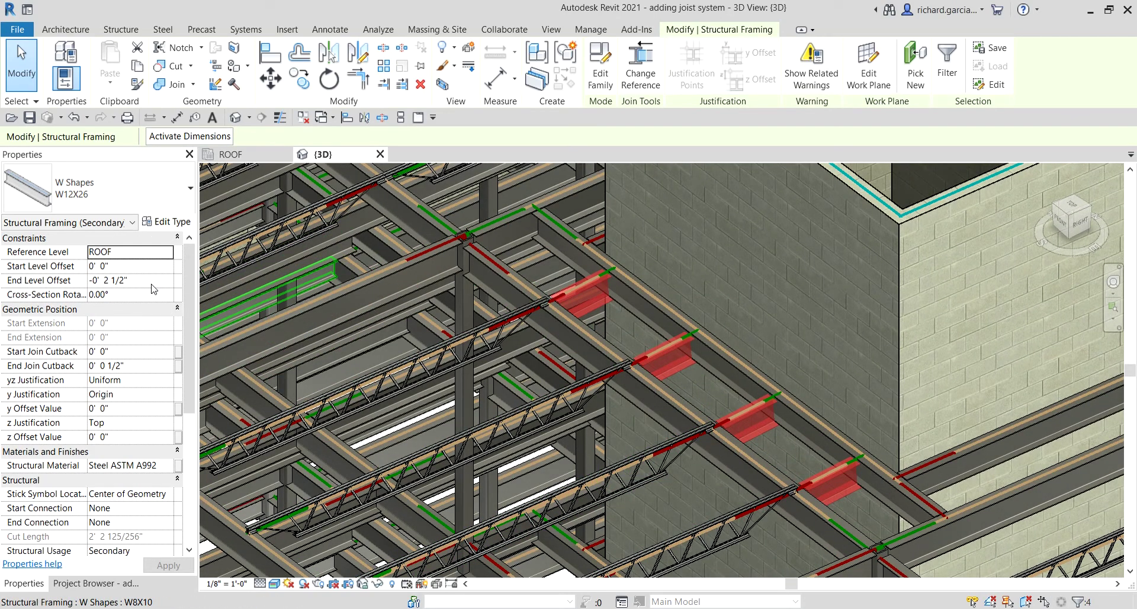
click(152, 285)
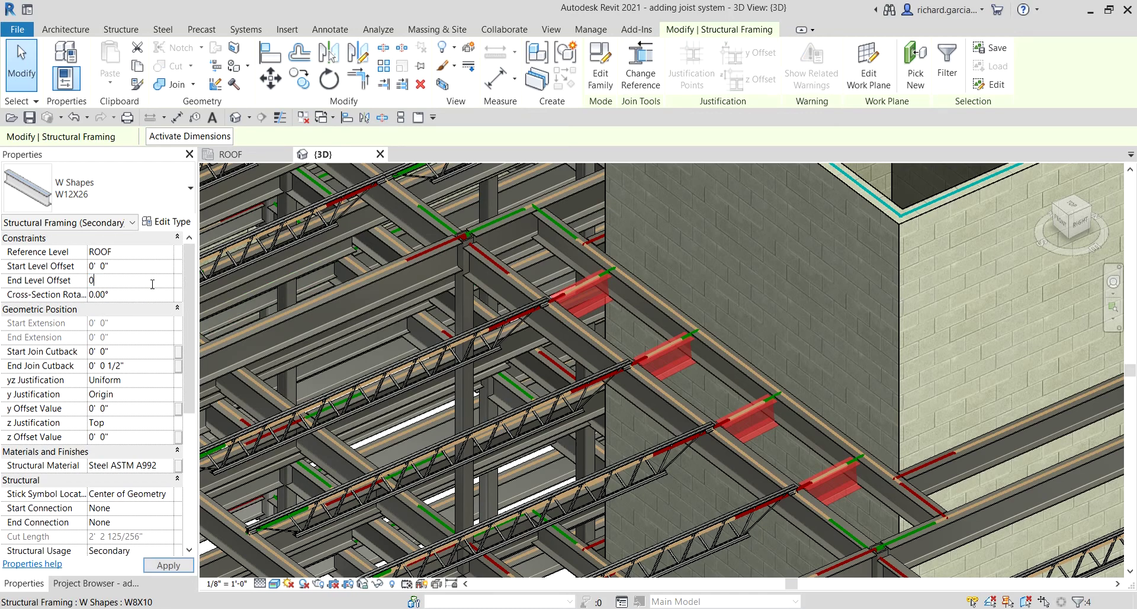
scroll(723, 434, up, 8)
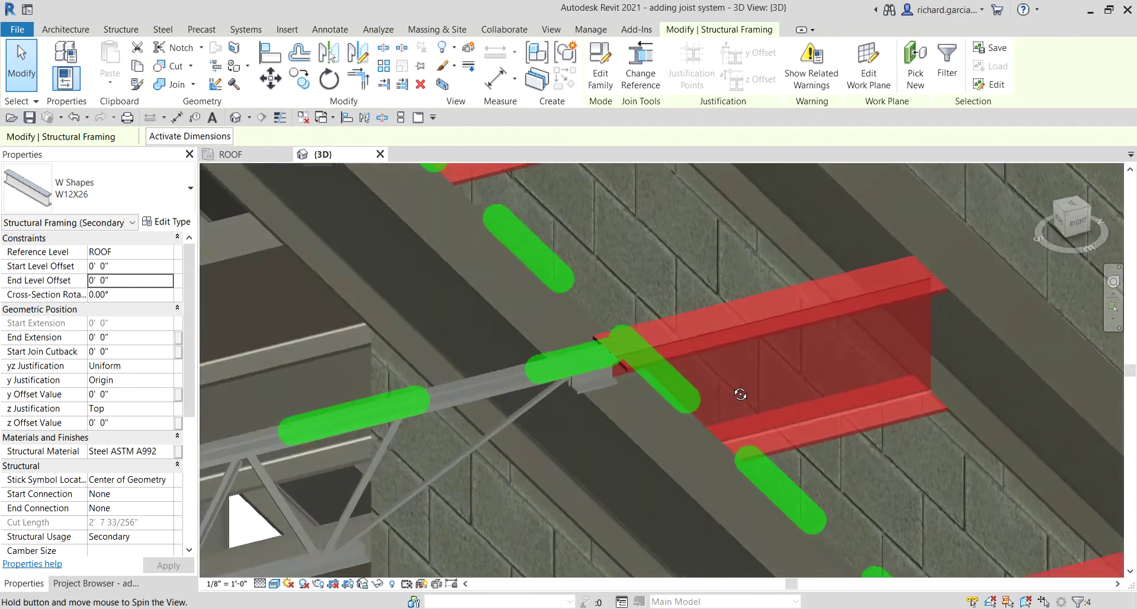
shift+middle_drag(740, 394, 640, 371)
key(Escape)
- Set the End Level Offset to 0' 0" for the four short W12X26 roof beams on the opposite side of the masonry shaft
scroll(621, 316, down, 10)
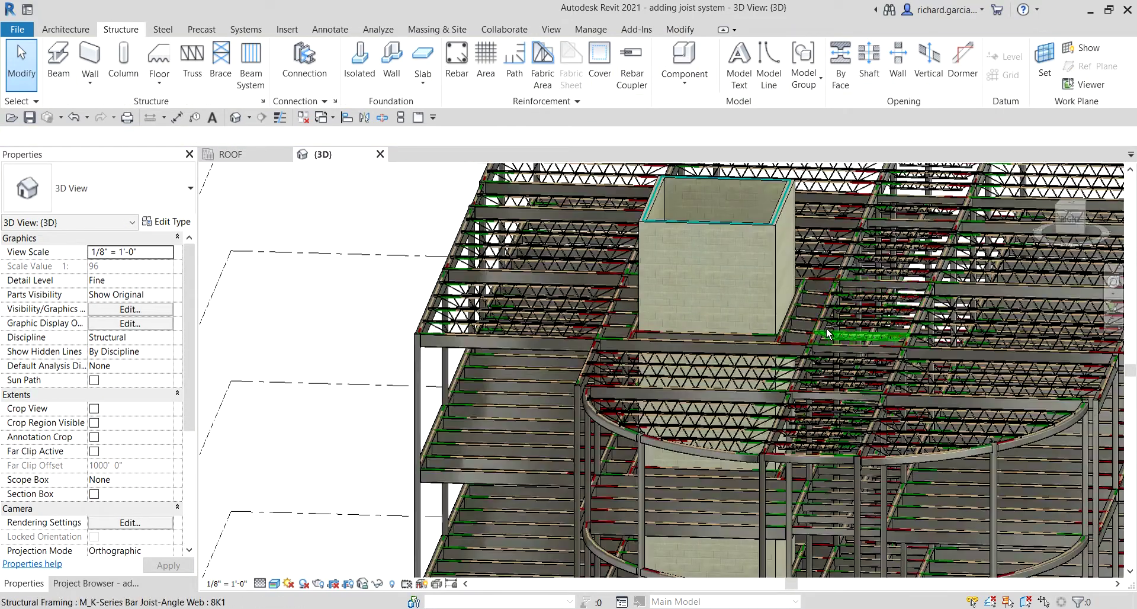
scroll(827, 327, up, 10)
shift+middle_drag(783, 331, 763, 413)
click(756, 400)
ctrl+click(765, 401)
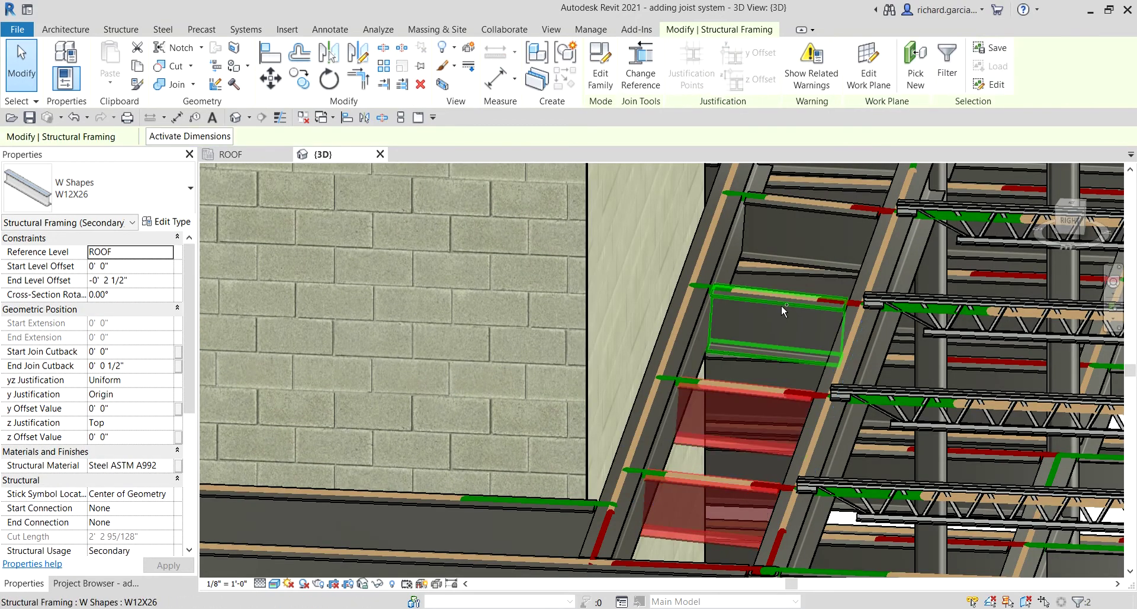
ctrl+click(781, 305)
middle_drag(781, 304, 786, 437)
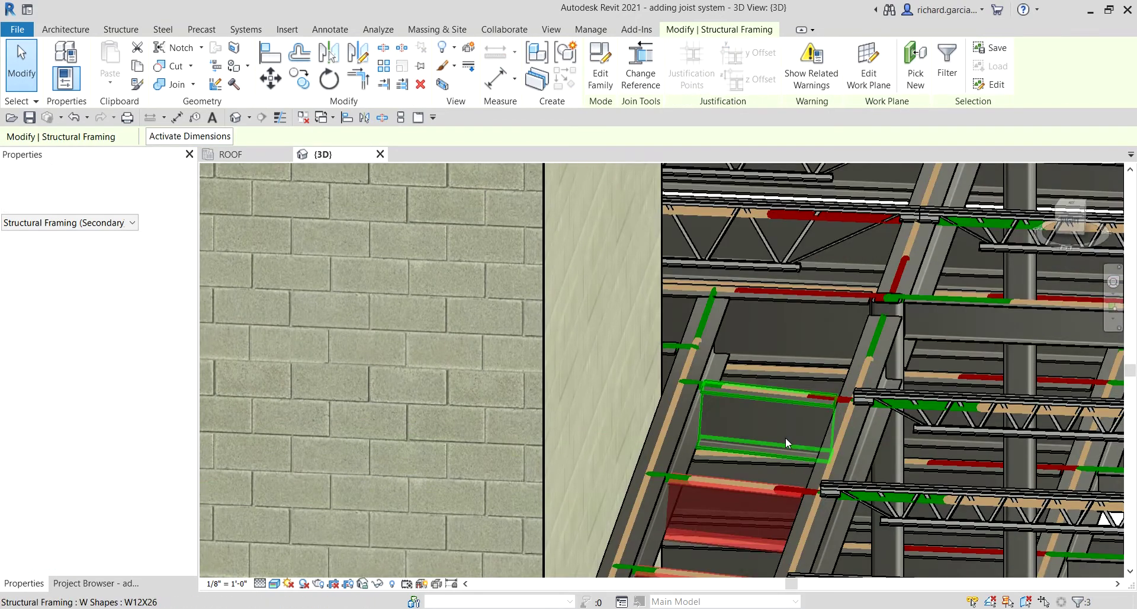
ctrl+click(780, 404)
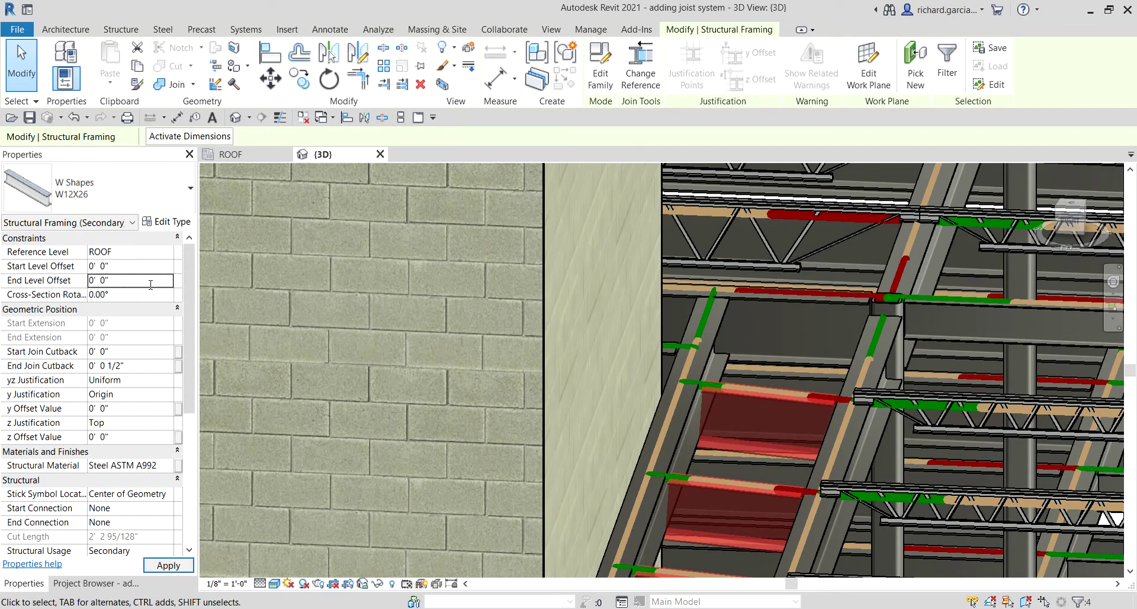
scroll(781, 408, down, 5)
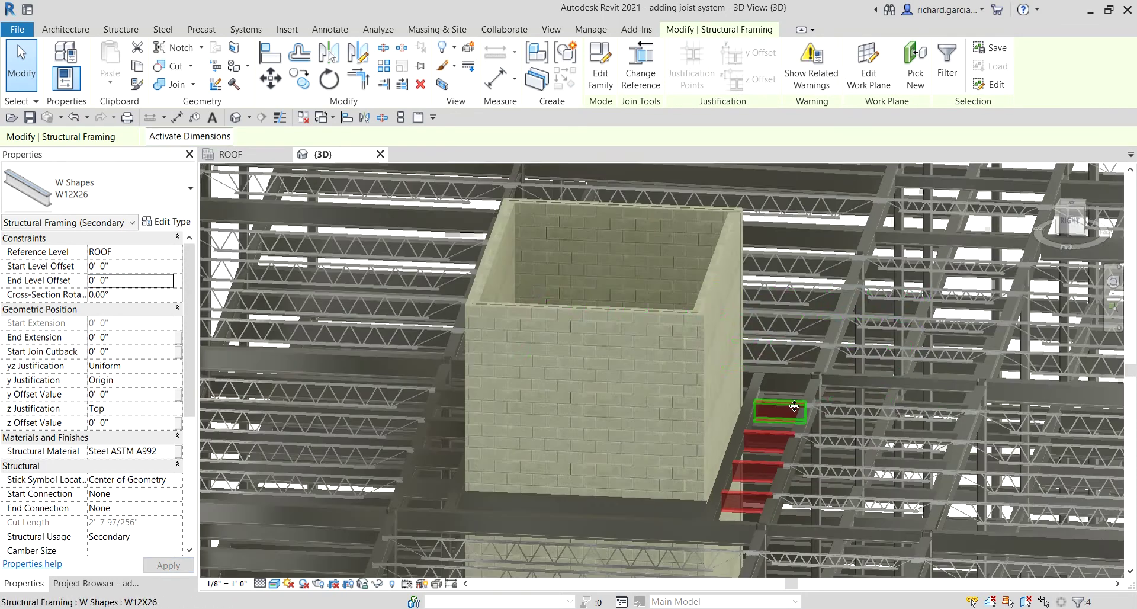
click(842, 389)
shift+middle_drag(842, 388, 758, 434)
key(Escape)
- Examine the roof joist framing across the whole building from several angles in 3D
scroll(758, 434, down, 6)
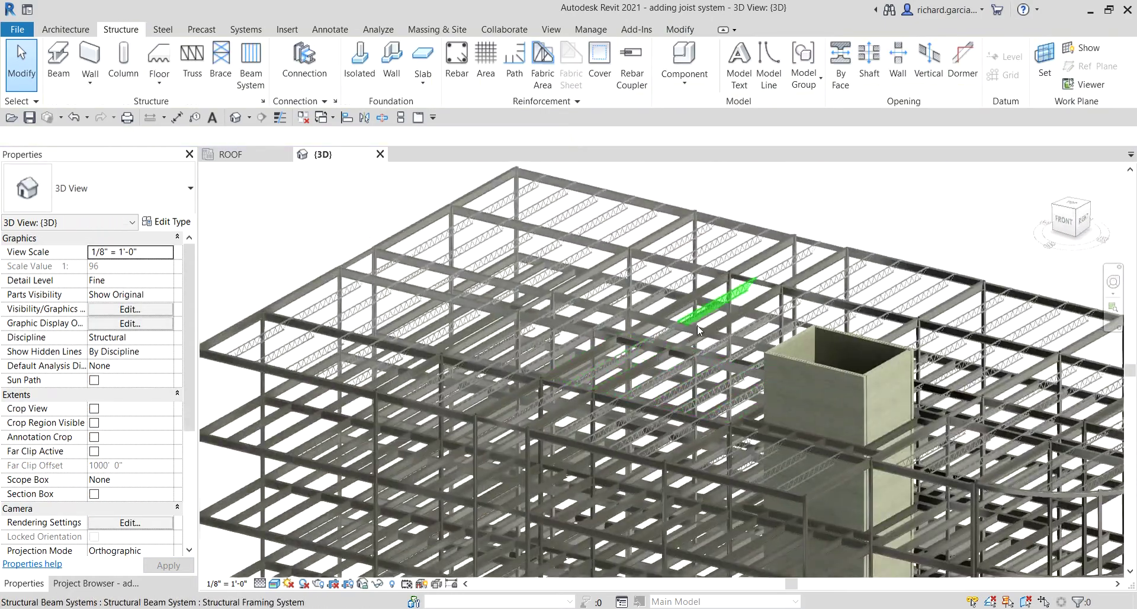
mouse_move(904, 211)
middle_down()
mouse_move(904, 201)
mouse_move(922, 207)
mouse_move(908, 213)
middle_up()
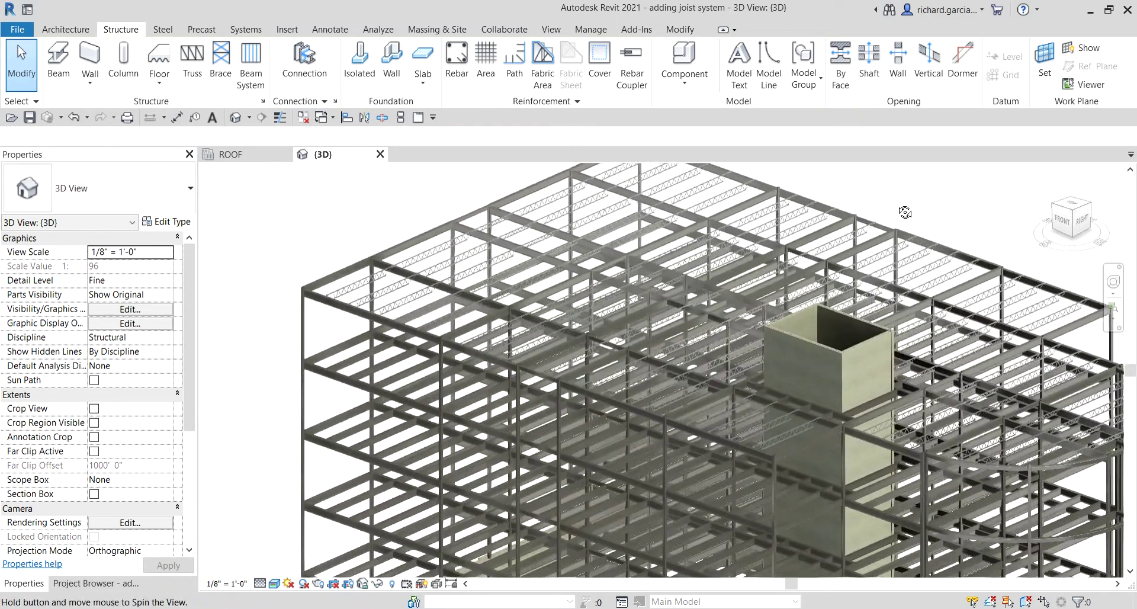
scroll(561, 356, up, 5)
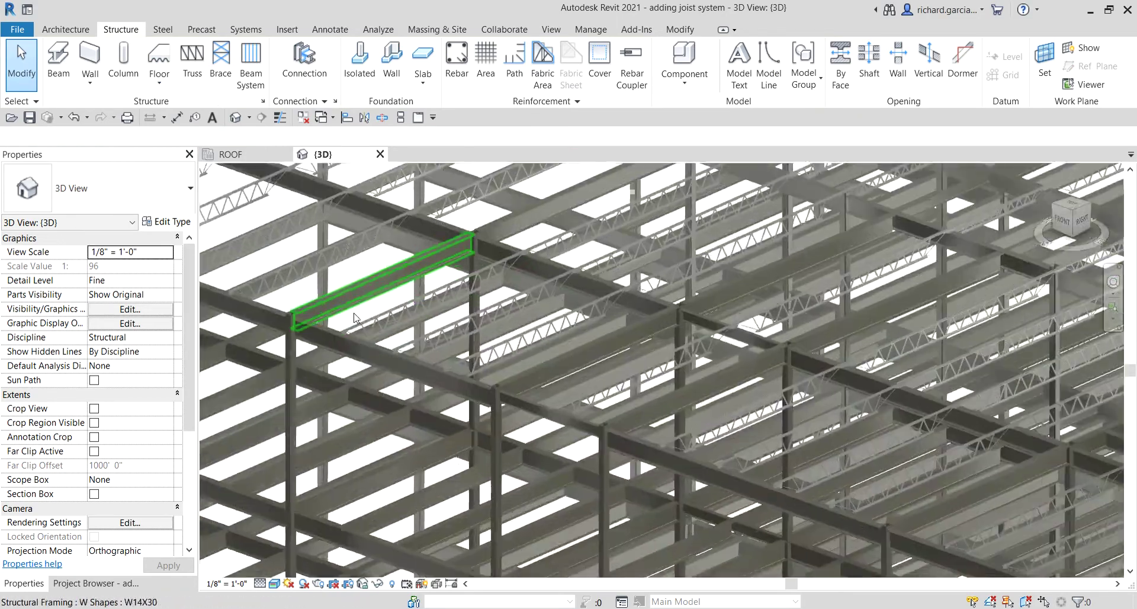
shift+middle_drag(561, 355, 449, 452)
scroll(449, 452, down, 8)
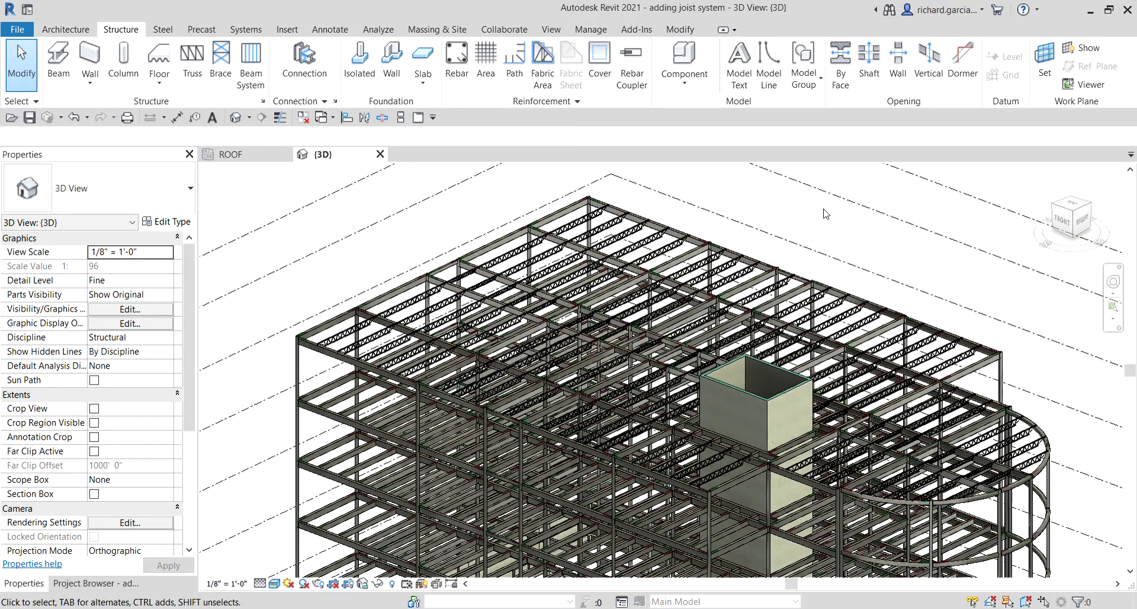
scroll(820, 225, down, 1)
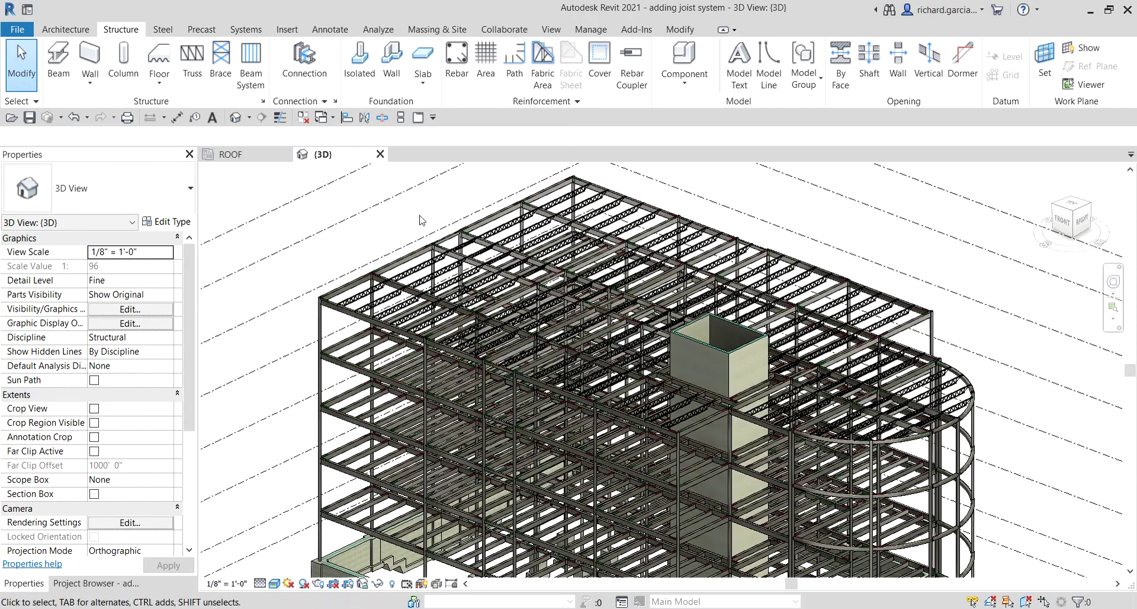
- Tile the 3D view and the ROOF plan side by side and compare the joist layout in both, including the curved bay
key(w)
key(t)
scroll(392, 299, down, 2)
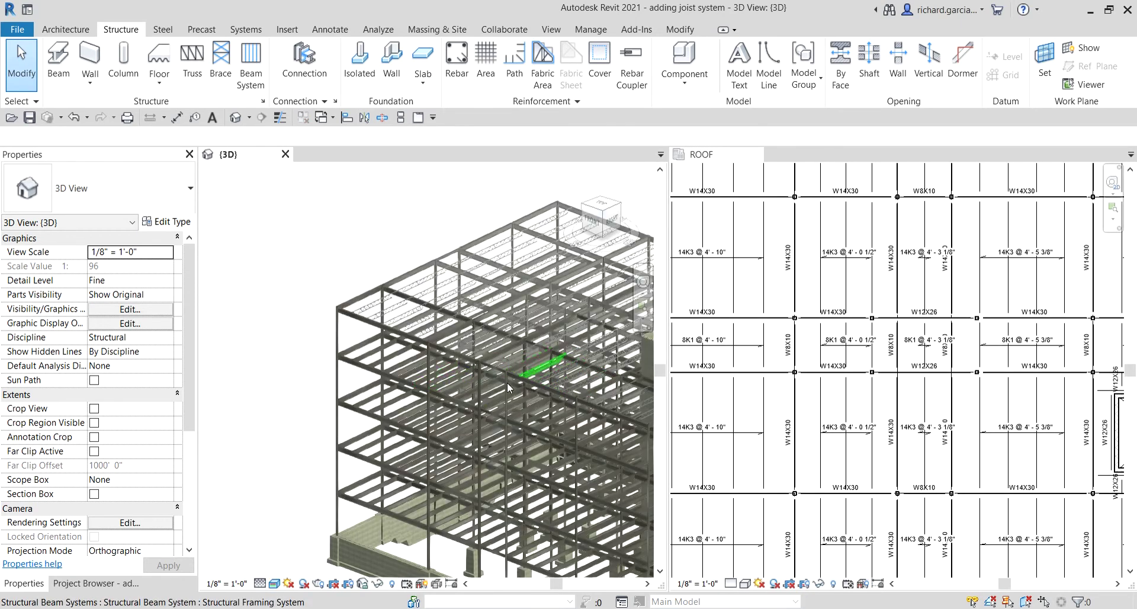
scroll(359, 372, up, 4)
scroll(358, 370, down, 3)
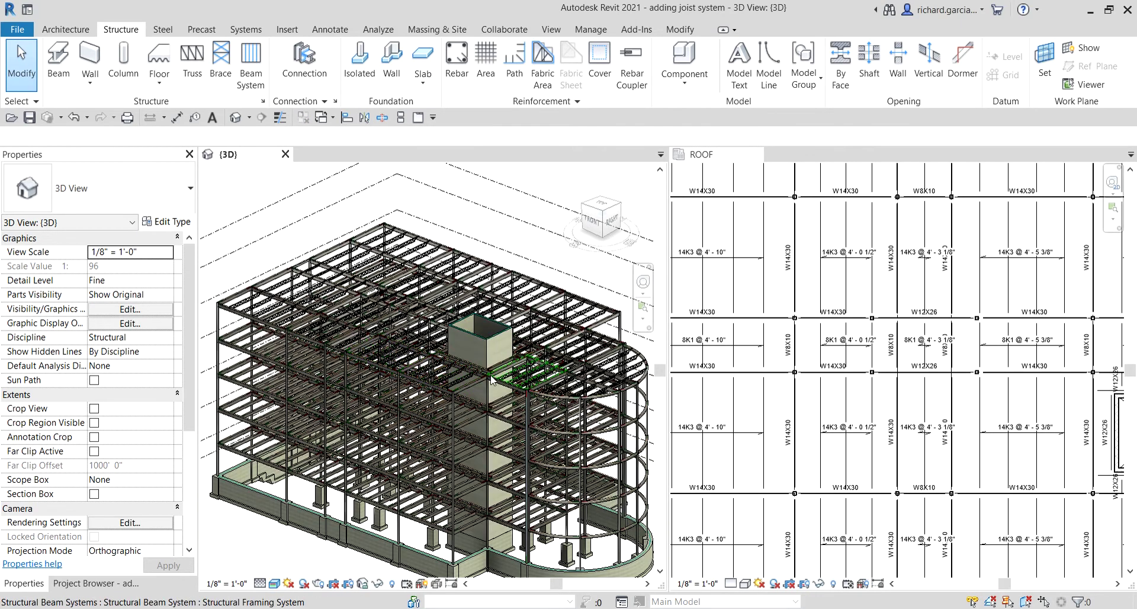
click(850, 377)
scroll(850, 377, down, 4)
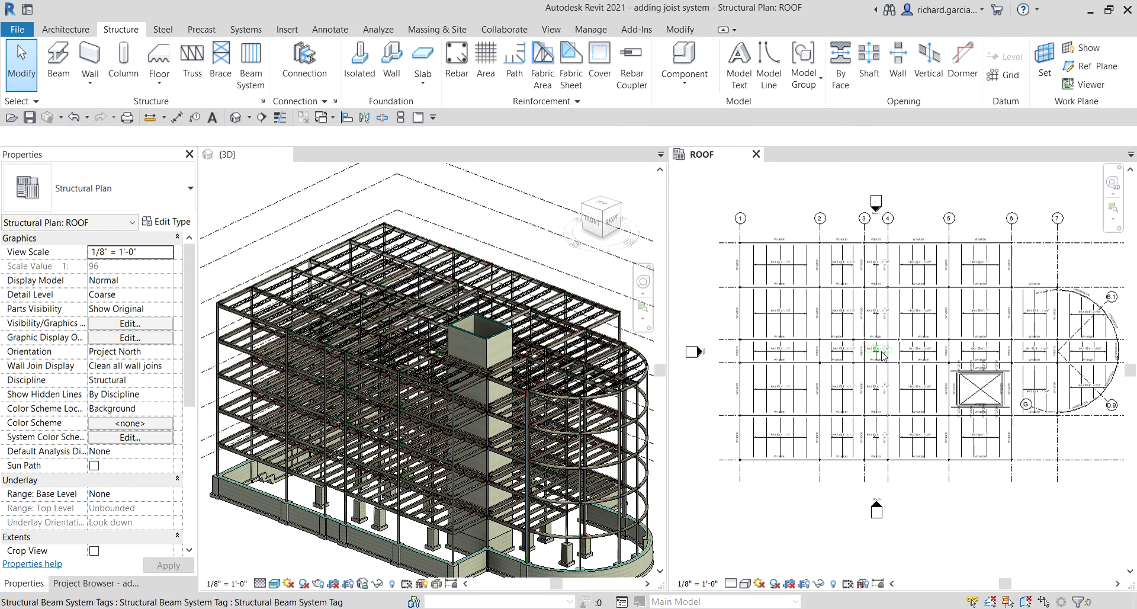
middle_drag(906, 290, 878, 376)
scroll(556, 394, up, 5)
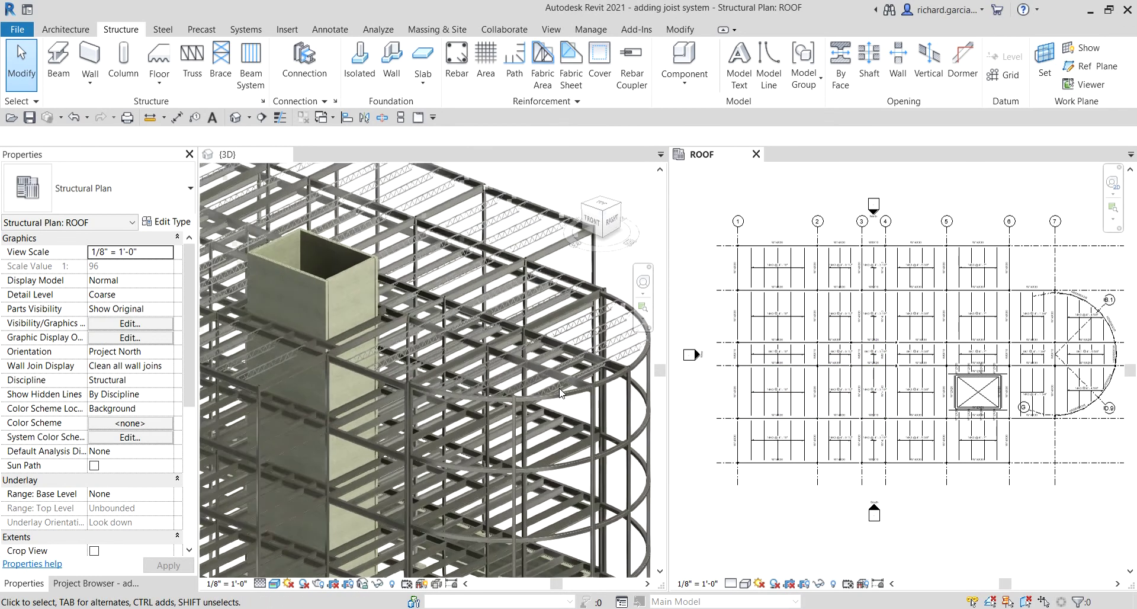
click(521, 408)
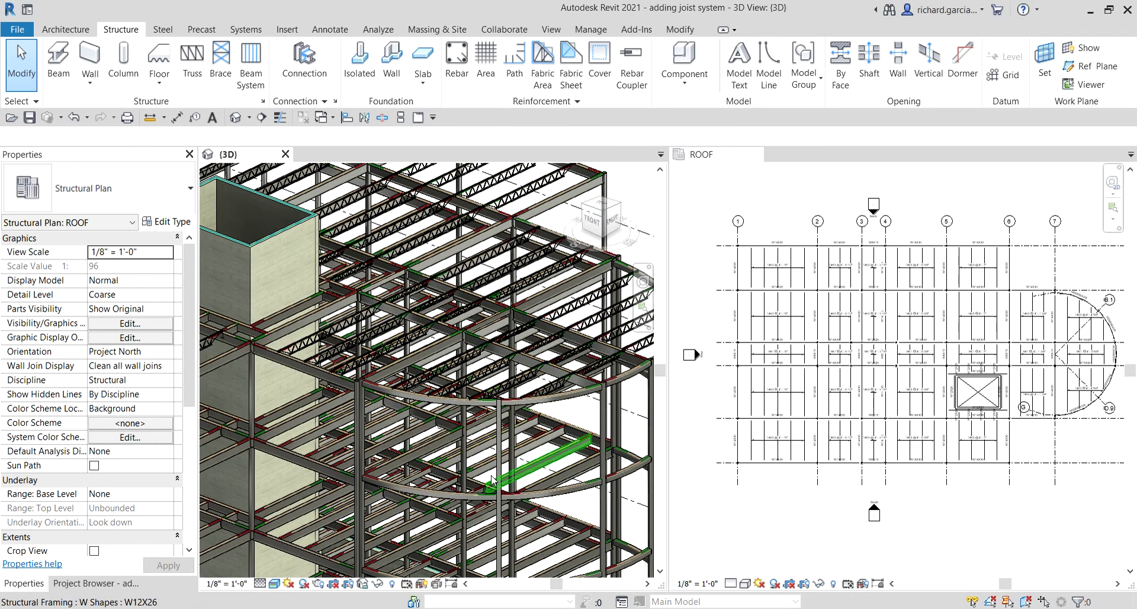
scroll(491, 431, up, 3)
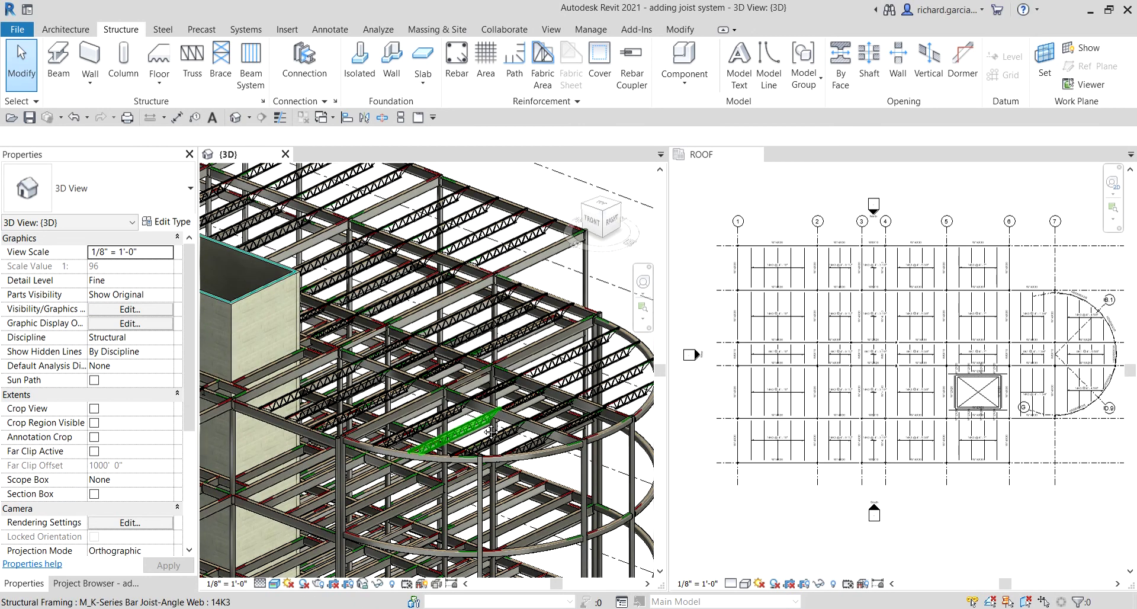